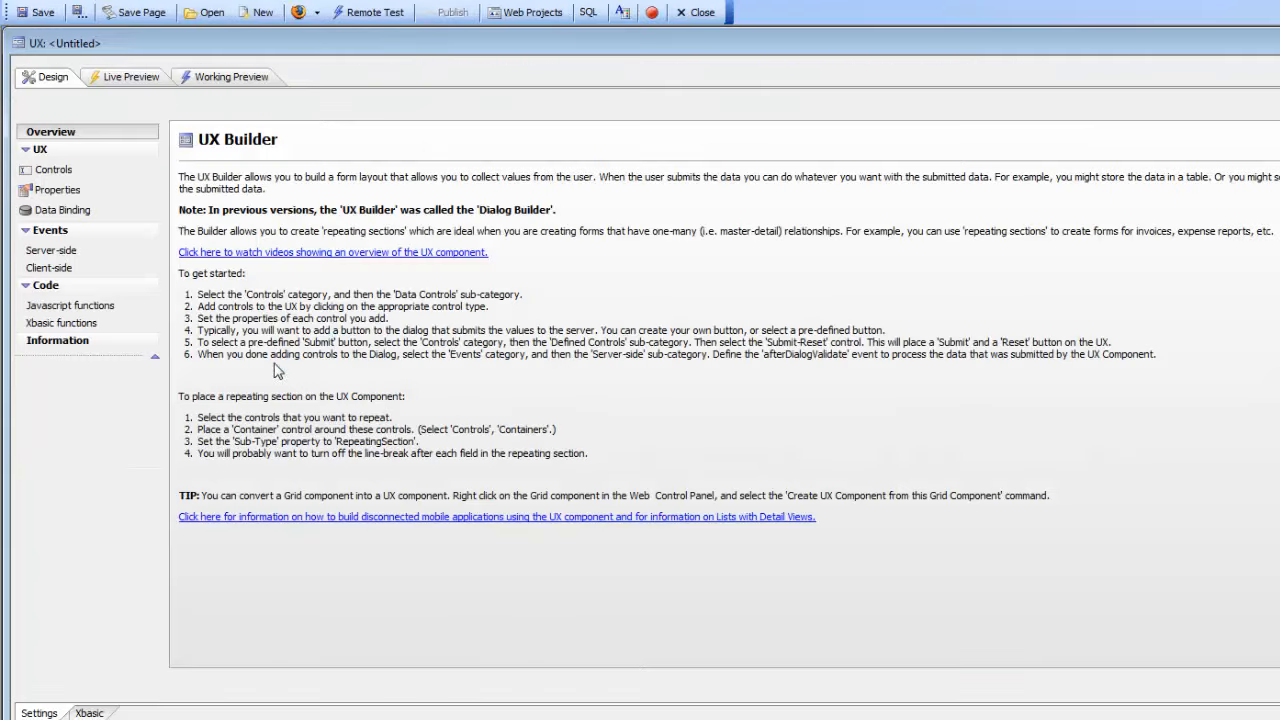
Step: Add a List control named mediafiles to the UX component and start its Quick Setup Genie
click(53, 170)
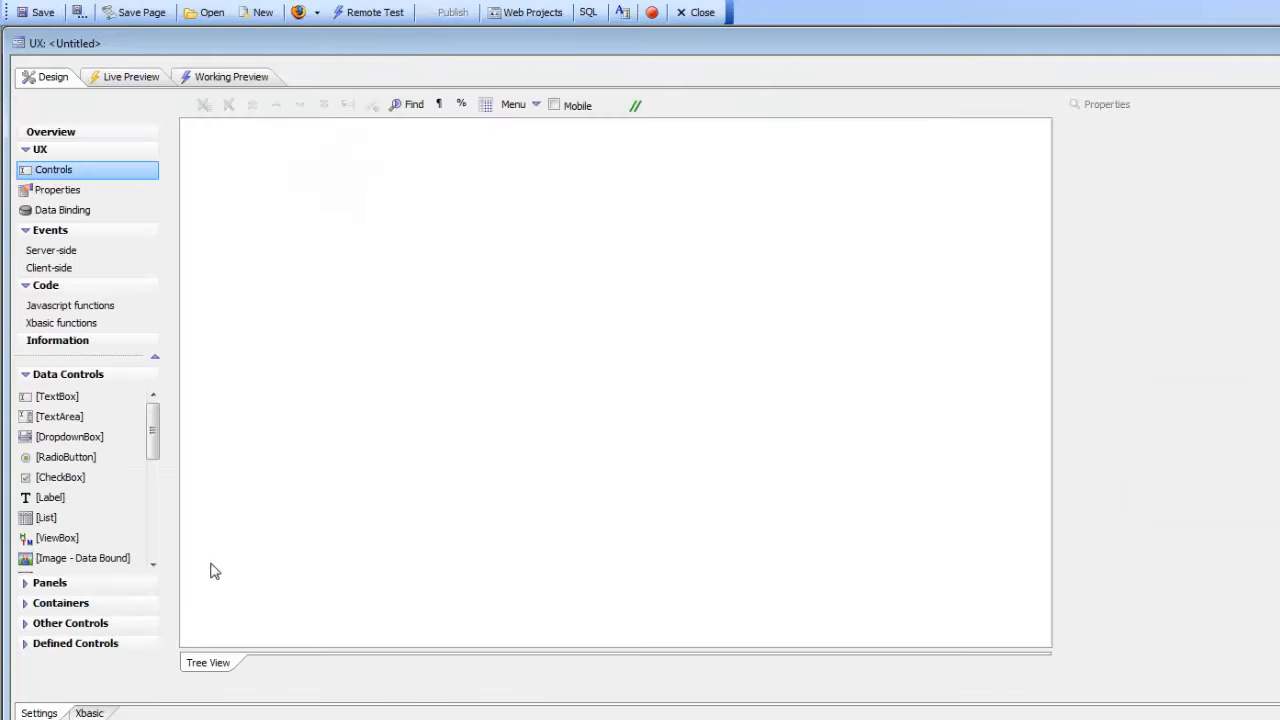
double_click(50, 517)
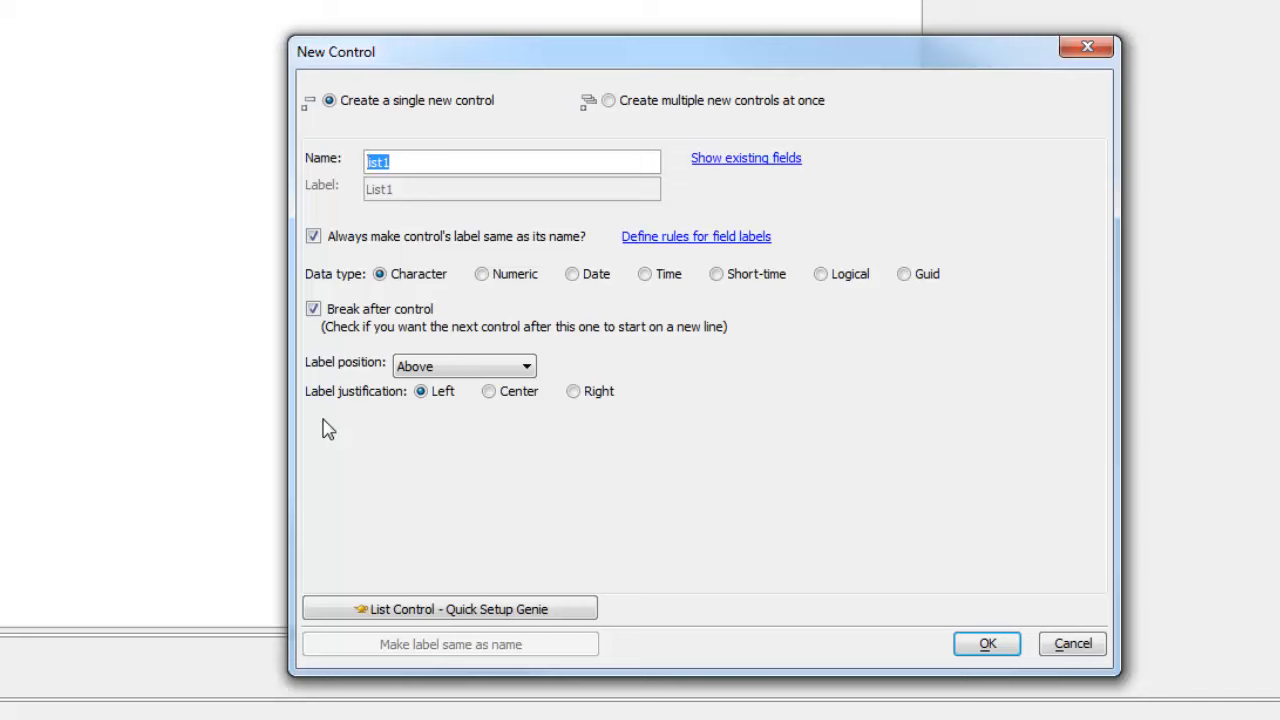
text(mediafiles)
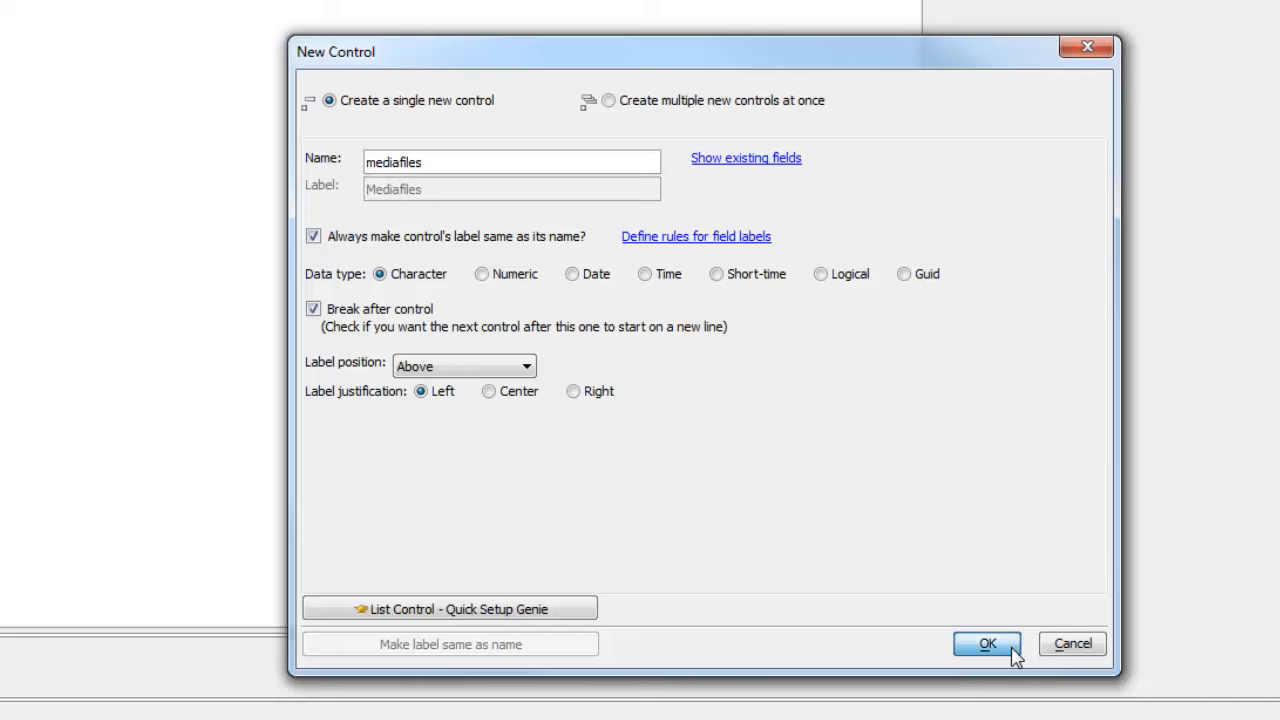
click(380, 605)
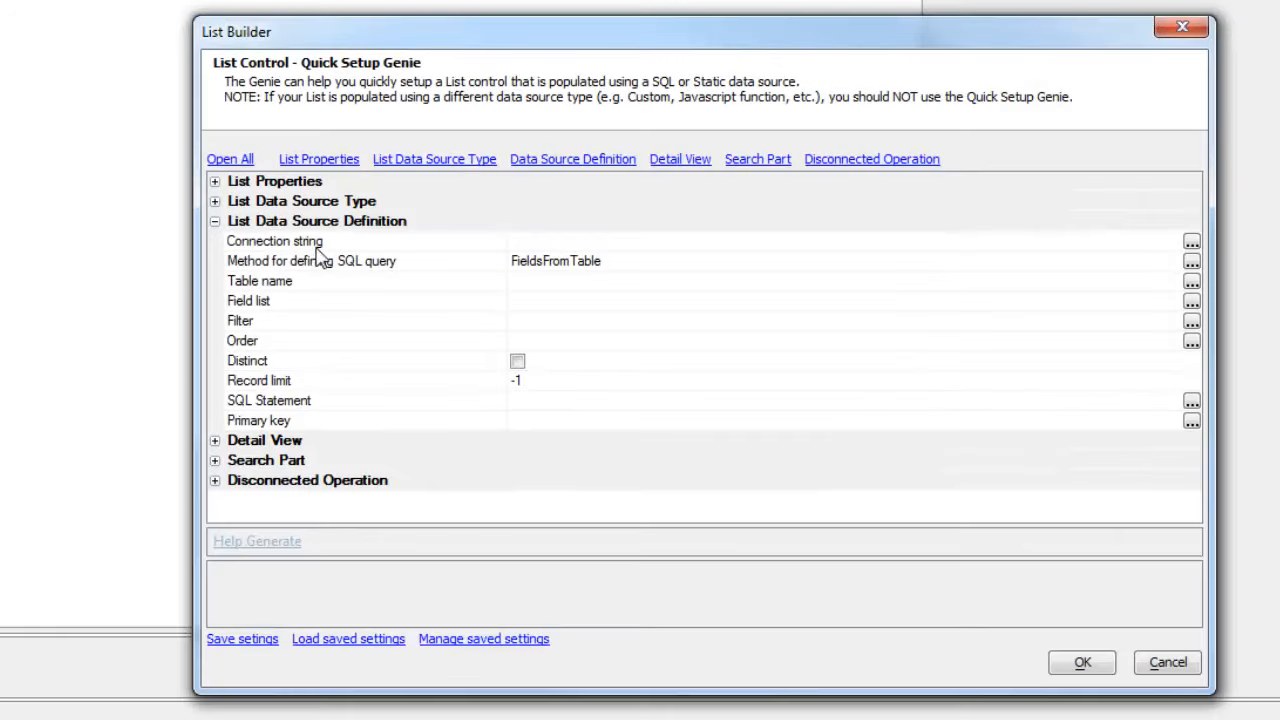
Step: Set the list's data source connection to the named connection string mysql_media
click(316, 248)
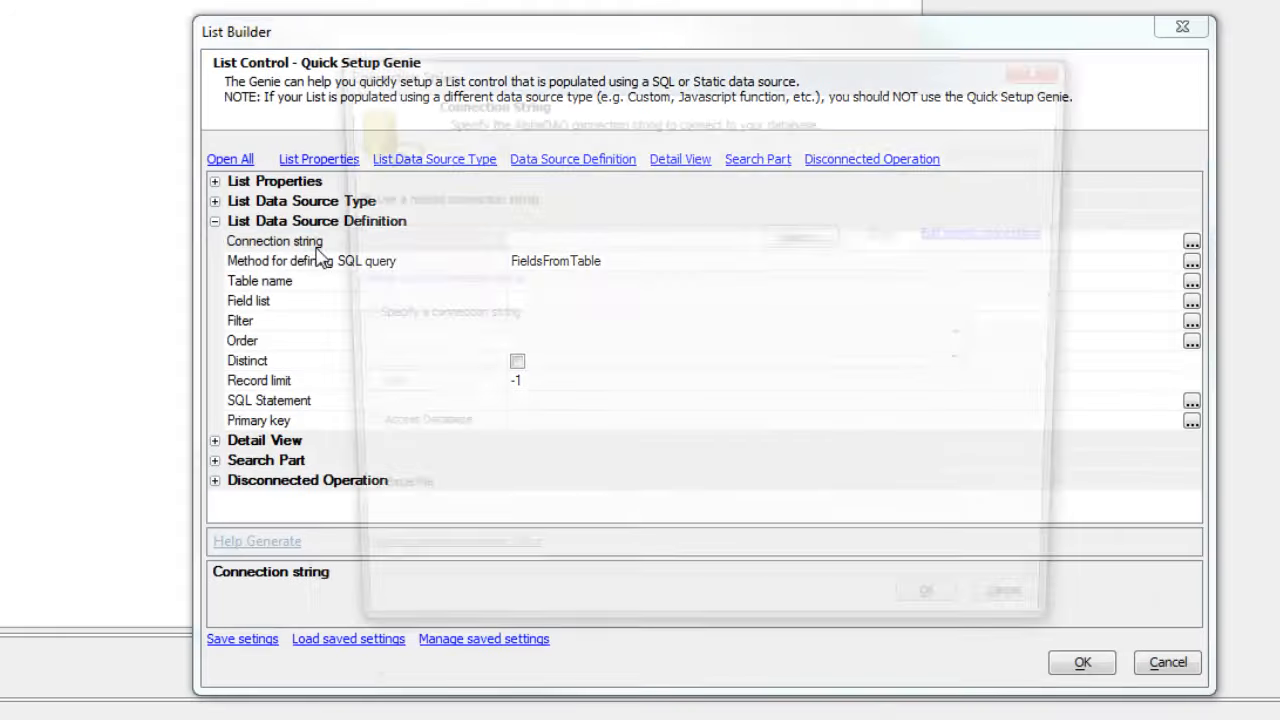
click(802, 244)
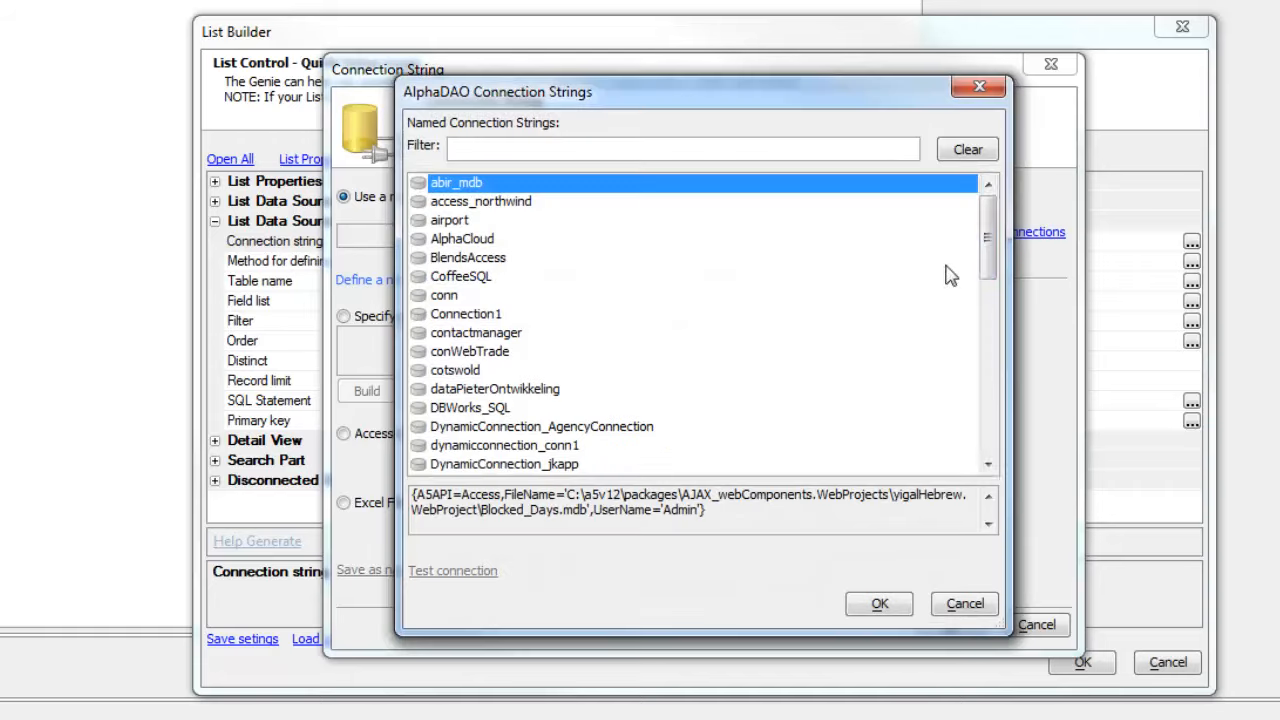
text(m)
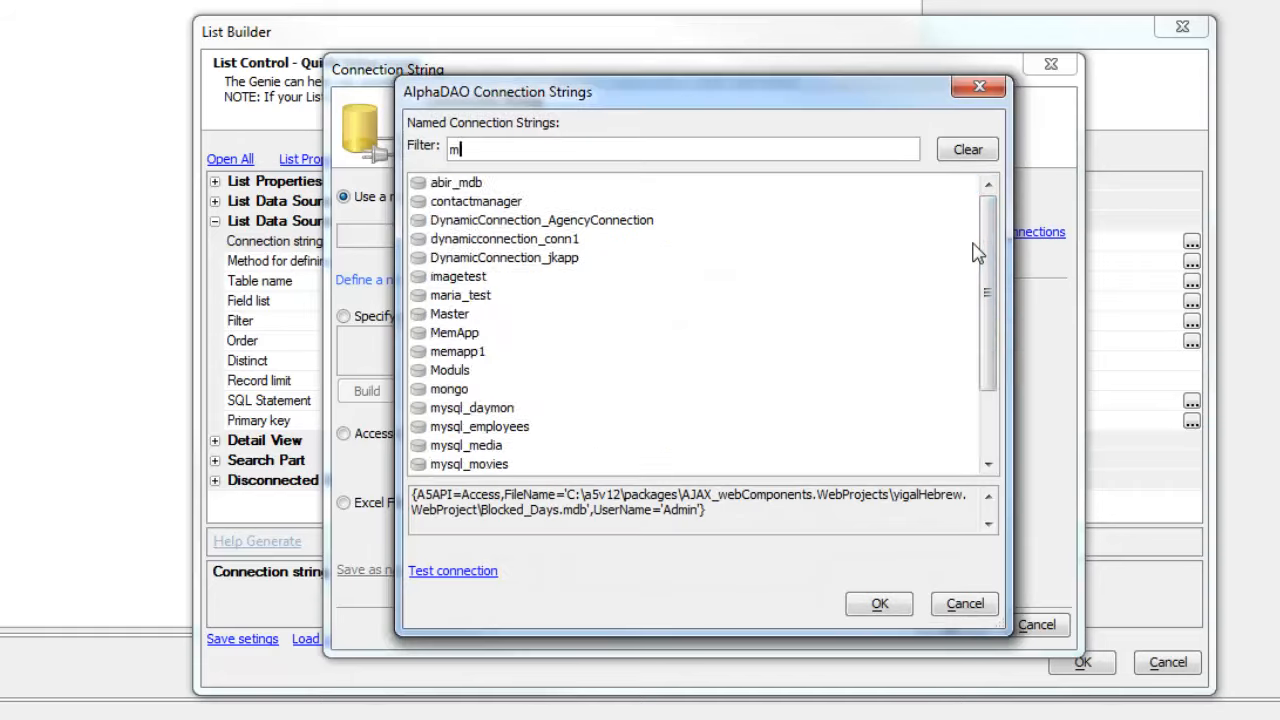
text(y)
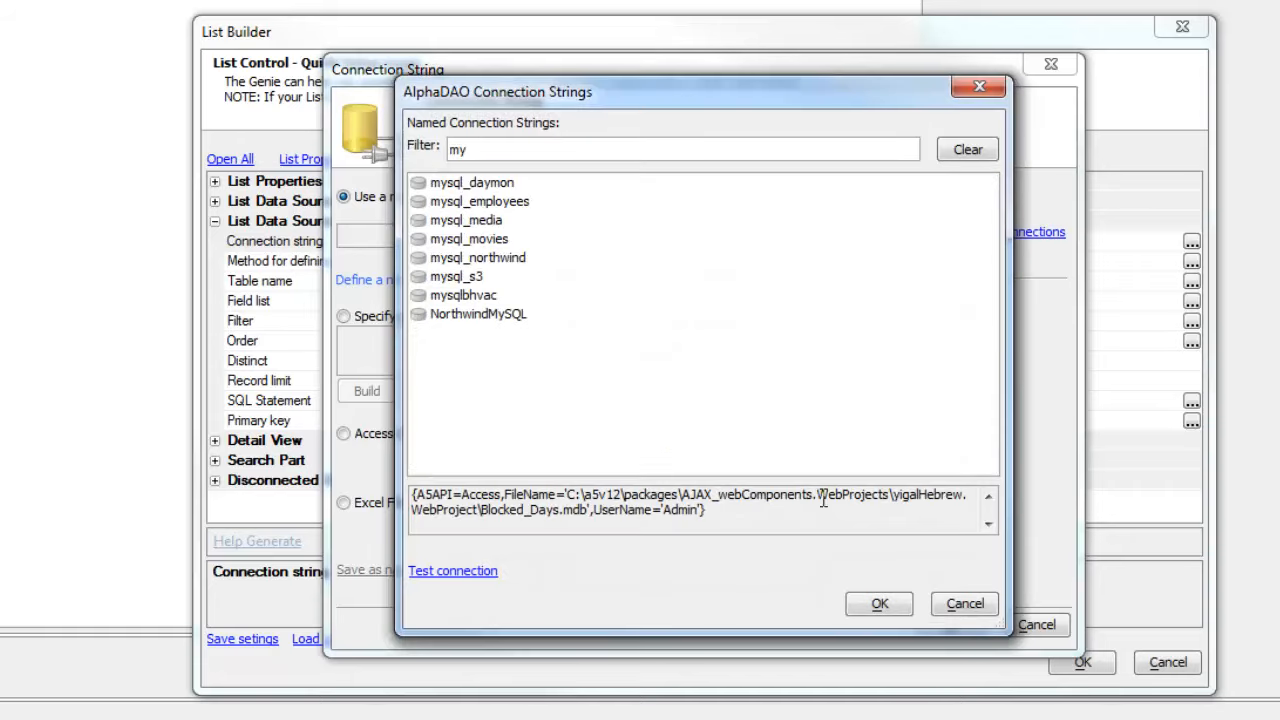
double_click(466, 220)
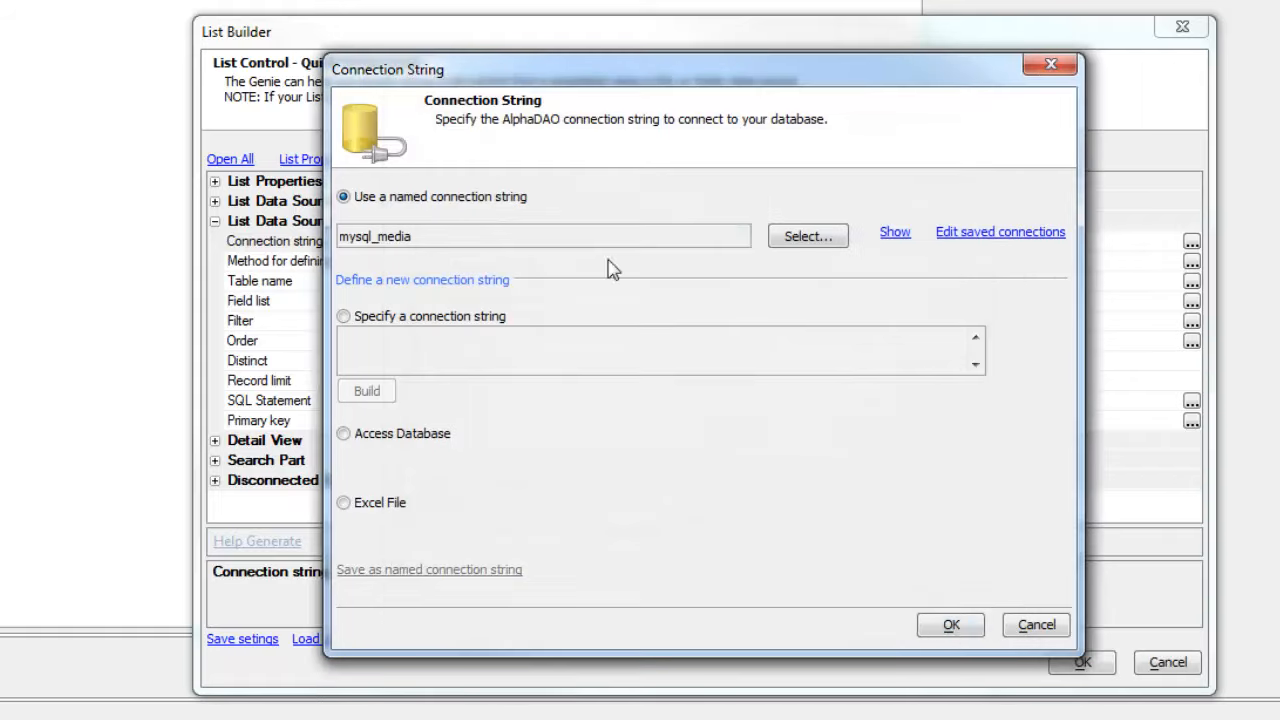
click(952, 626)
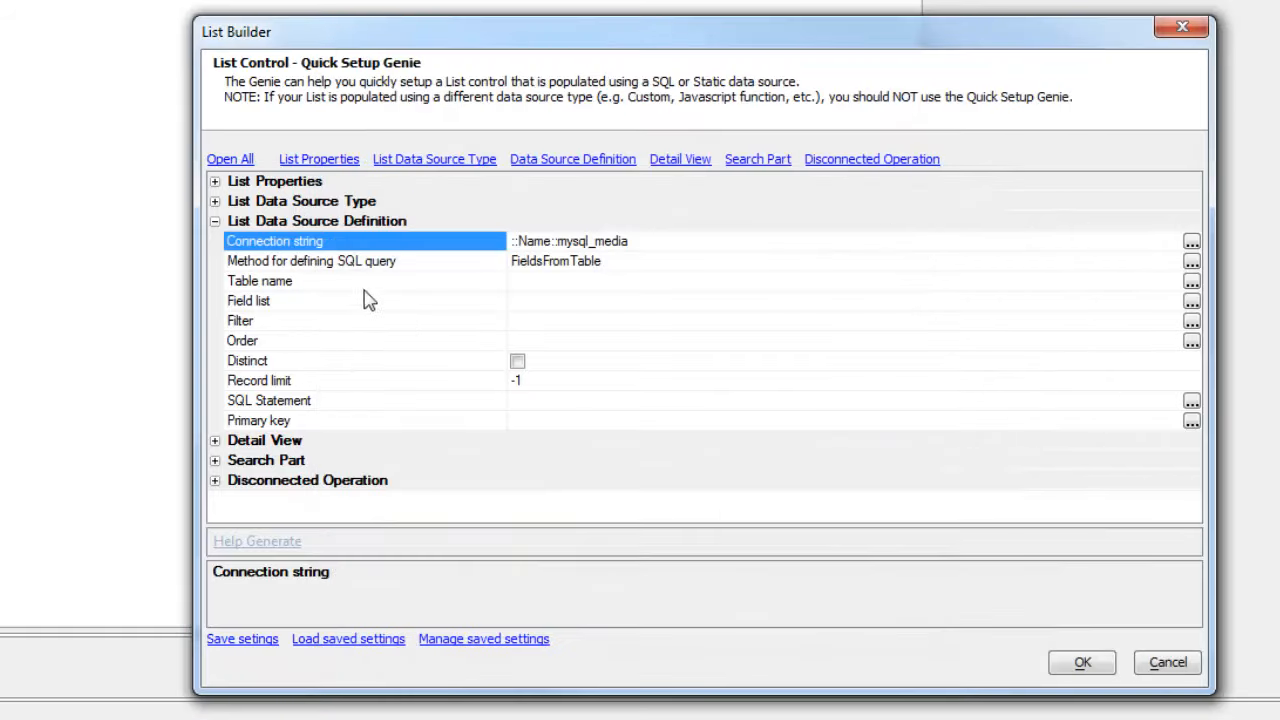
Step: Base the list query on the mediafiles table with the fields id, data, filenamePicture and filenameAudio
double_click(358, 285)
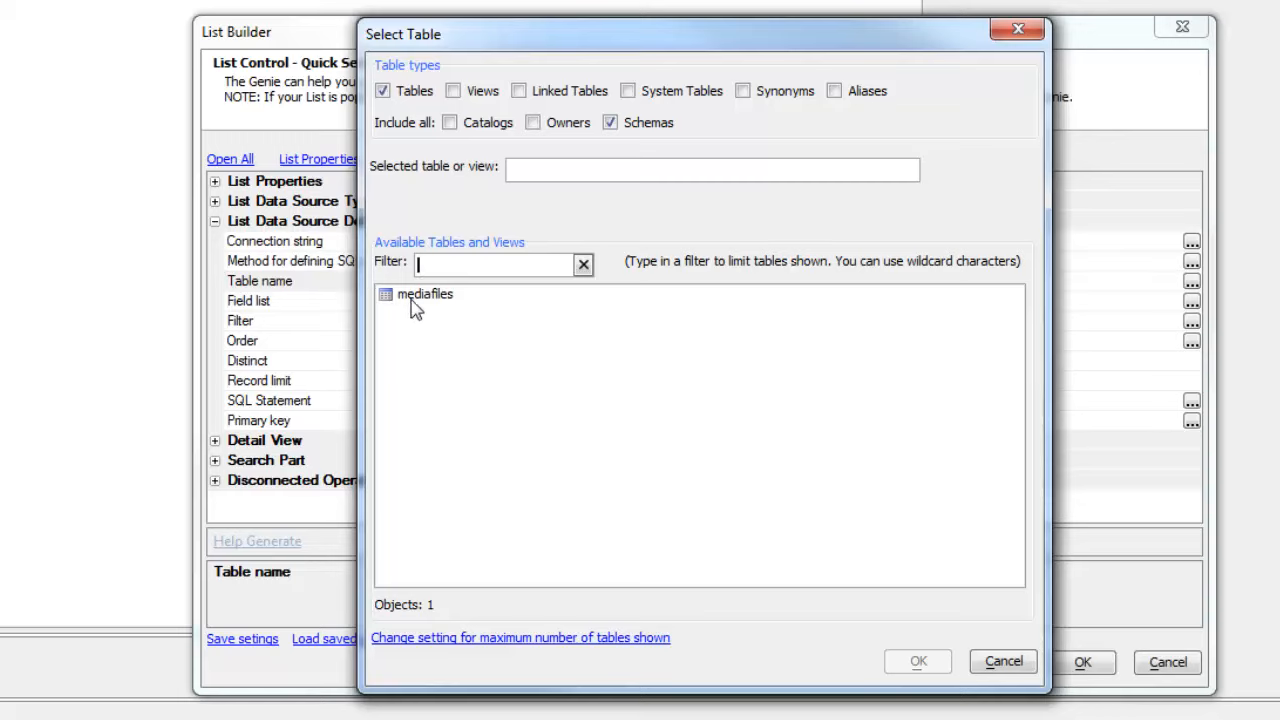
double_click(420, 295)
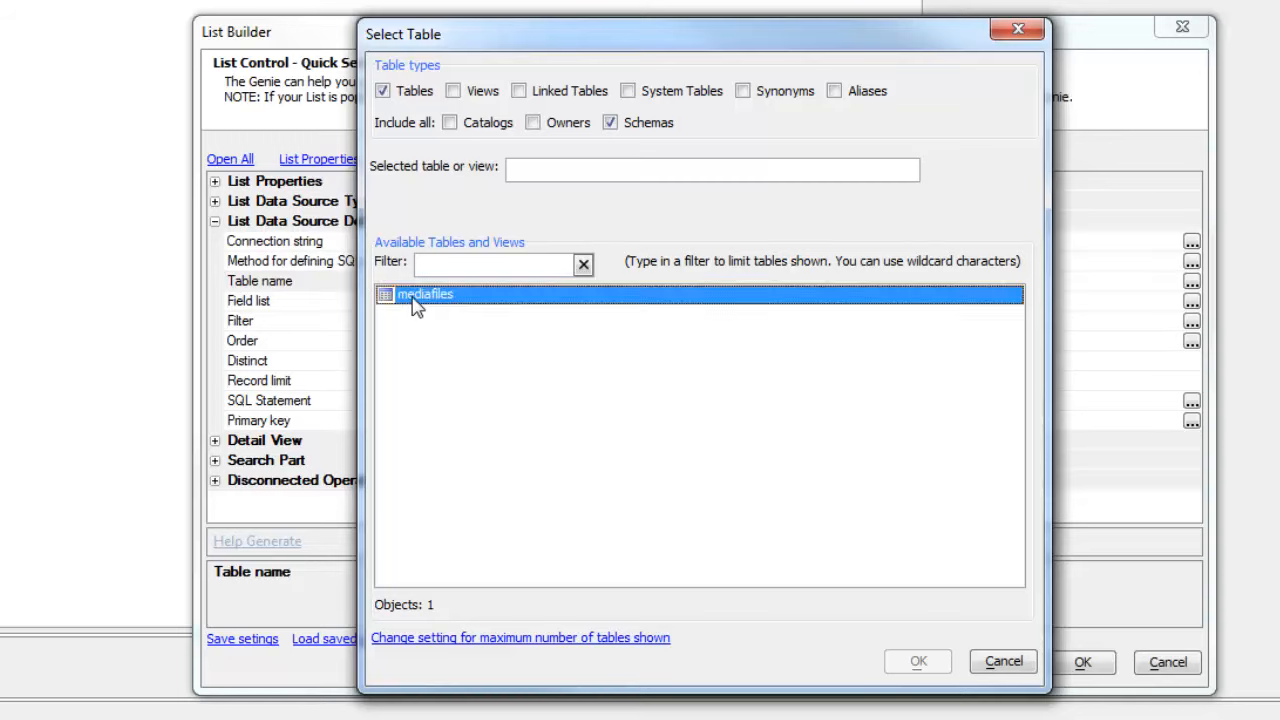
click(310, 313)
double_click(310, 313)
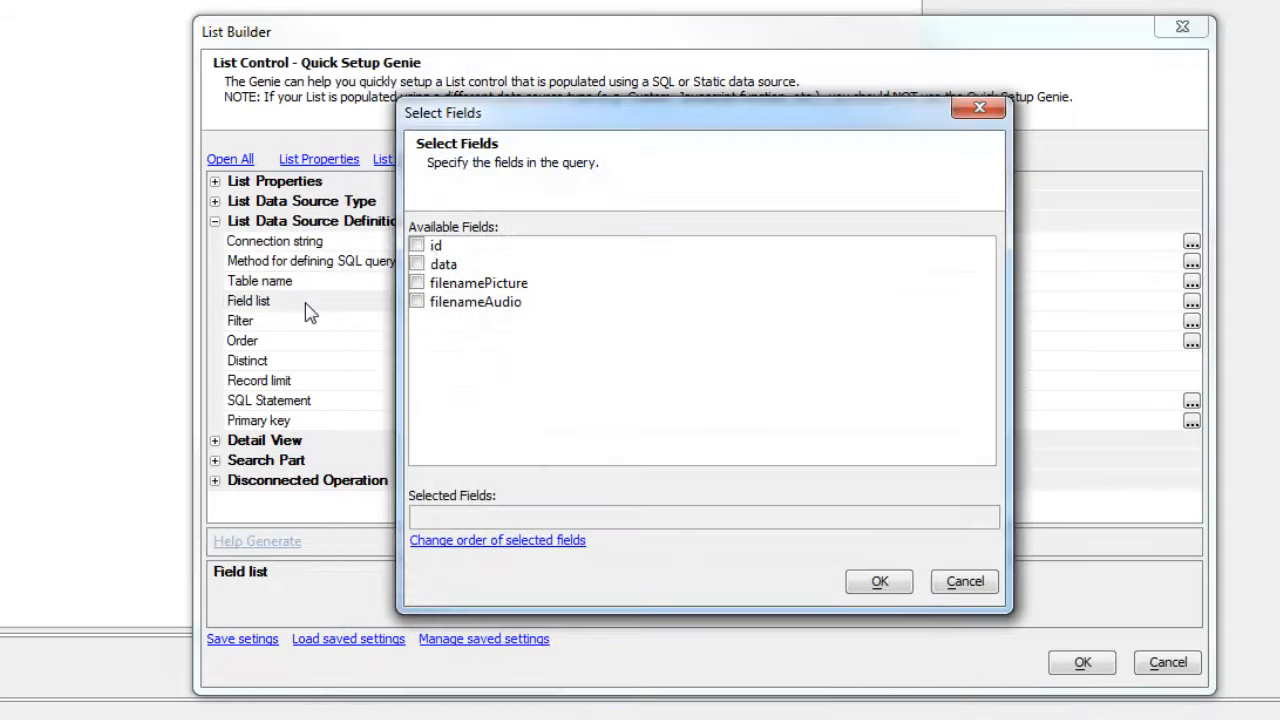
click(417, 245)
click(417, 264)
click(418, 284)
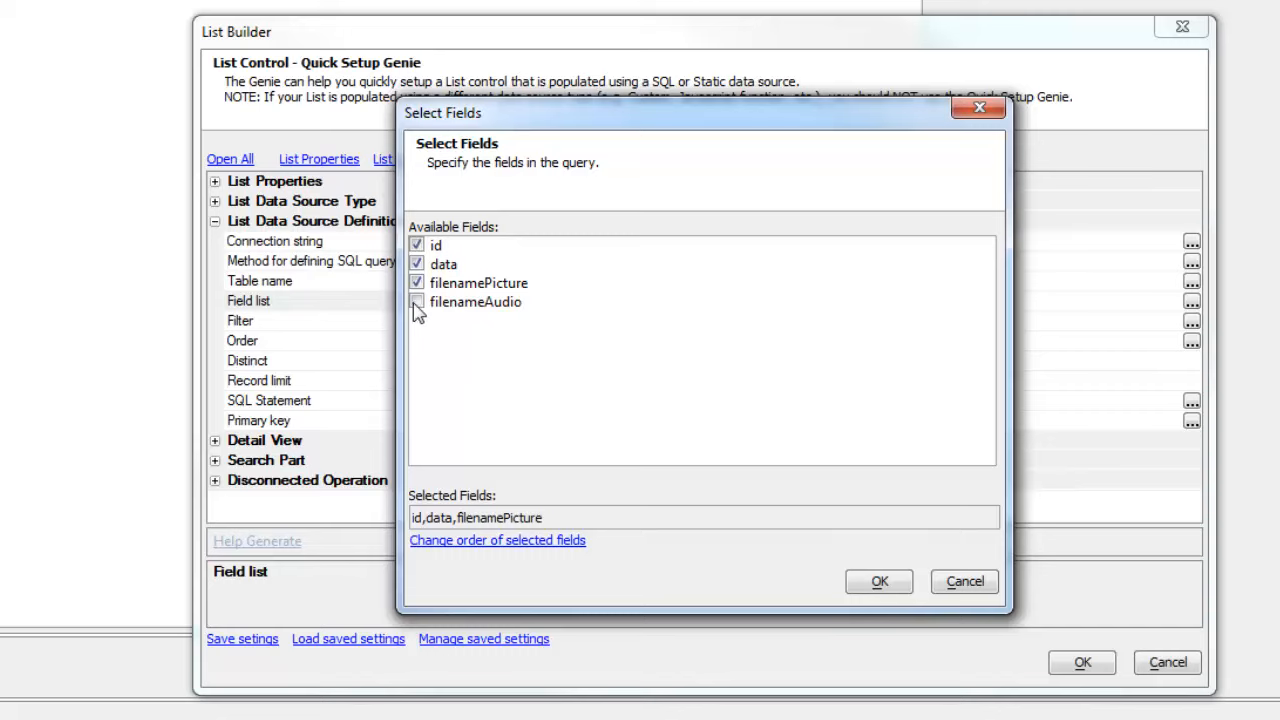
click(417, 302)
click(862, 586)
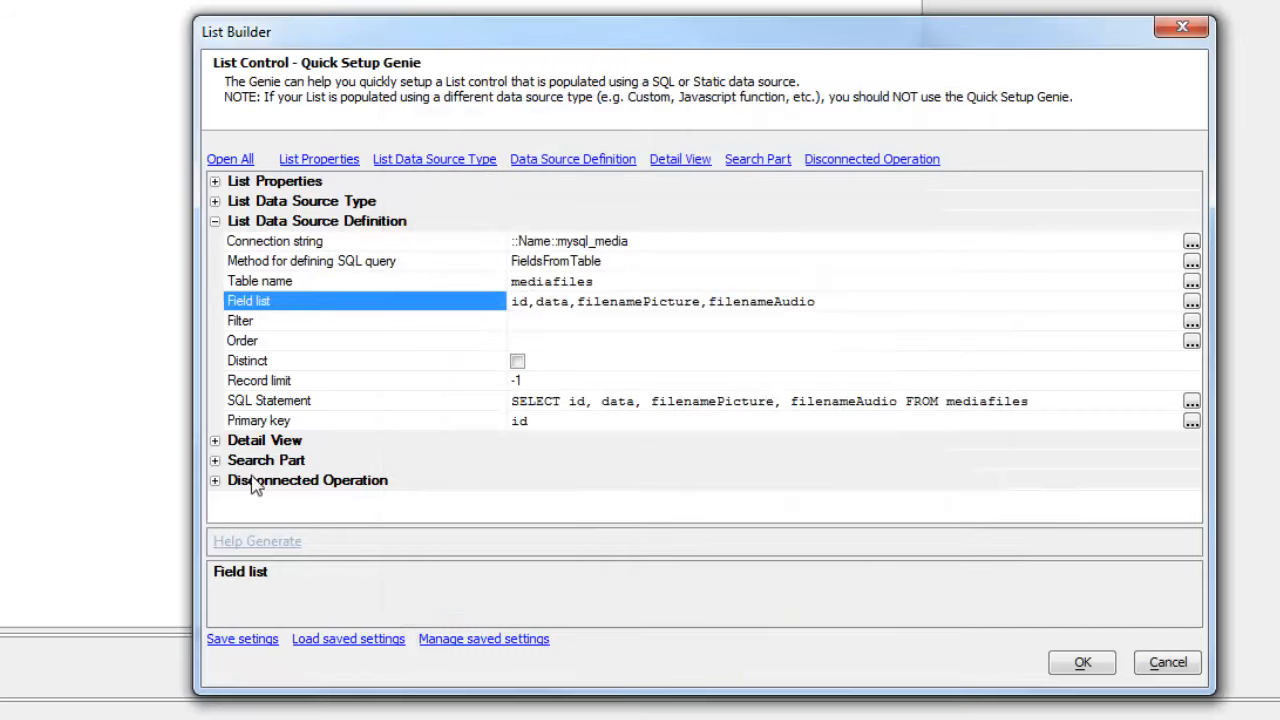
Step: Give the list a Detail View, enable persisting List data to Local Storage, and generate the controls
click(215, 441)
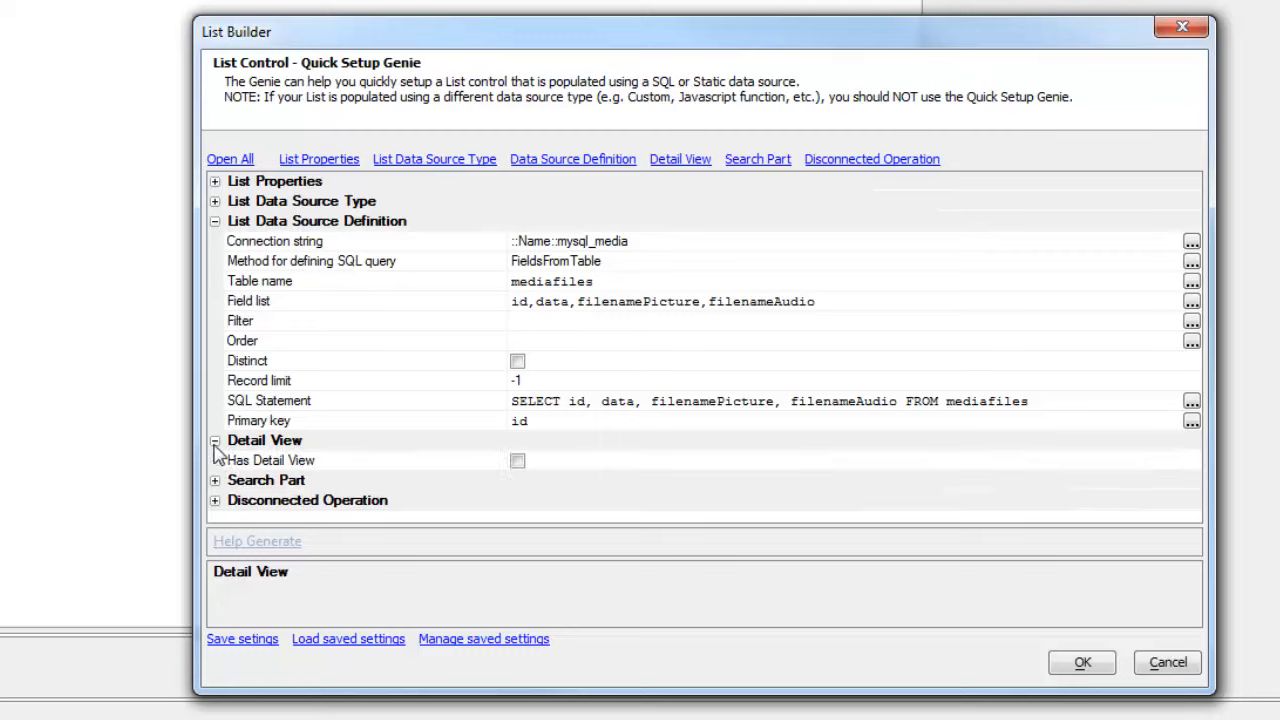
click(517, 463)
scroll(514, 480, down, 1)
scroll(514, 484, down, 2)
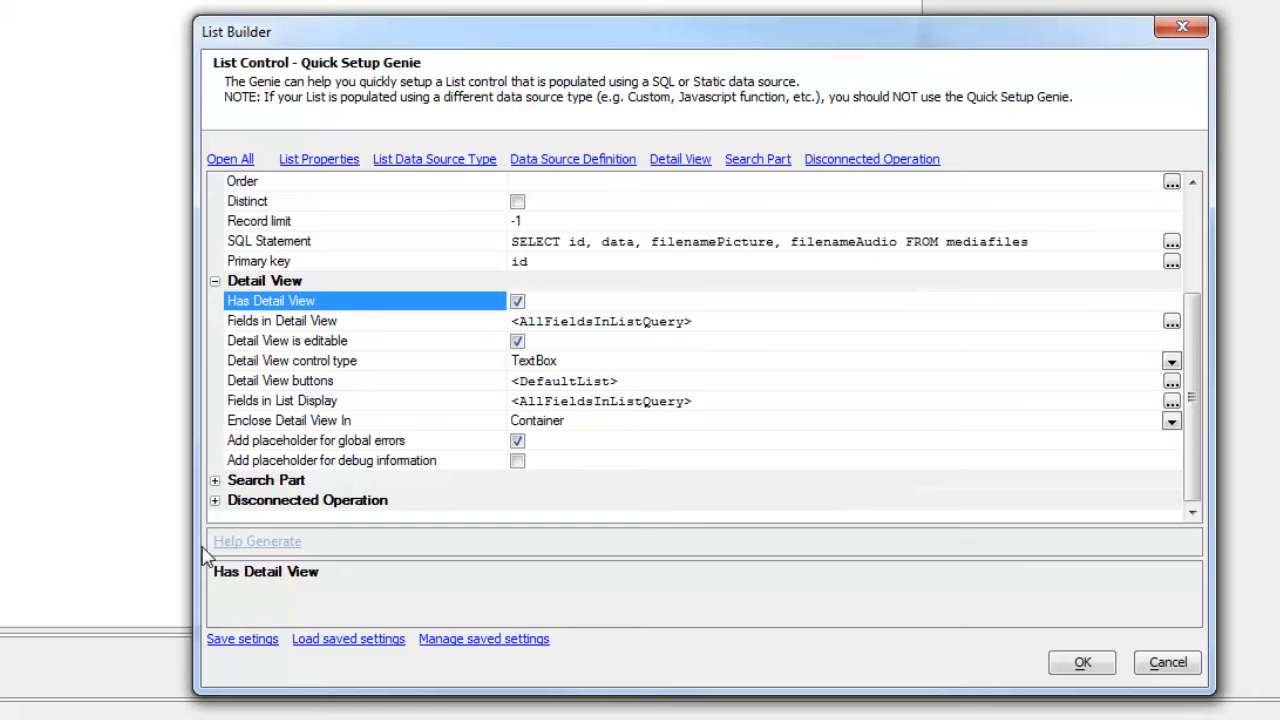
click(216, 501)
scroll(380, 450, down, 1)
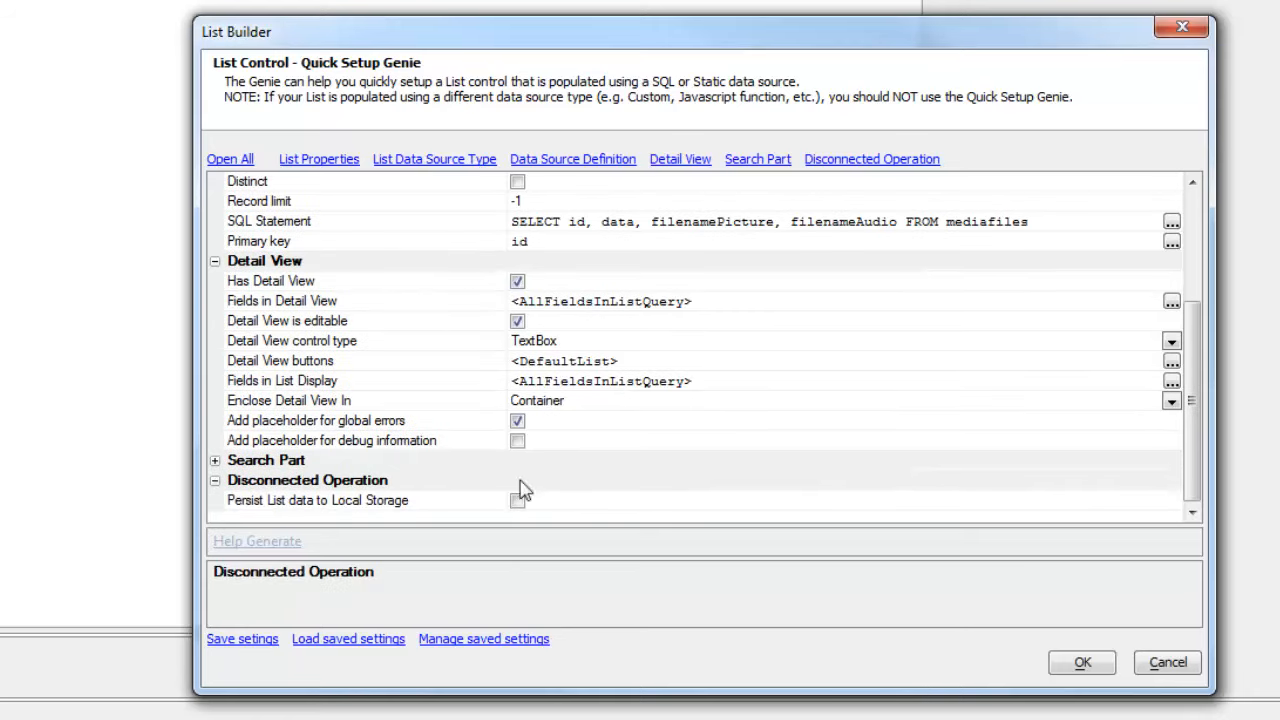
click(518, 501)
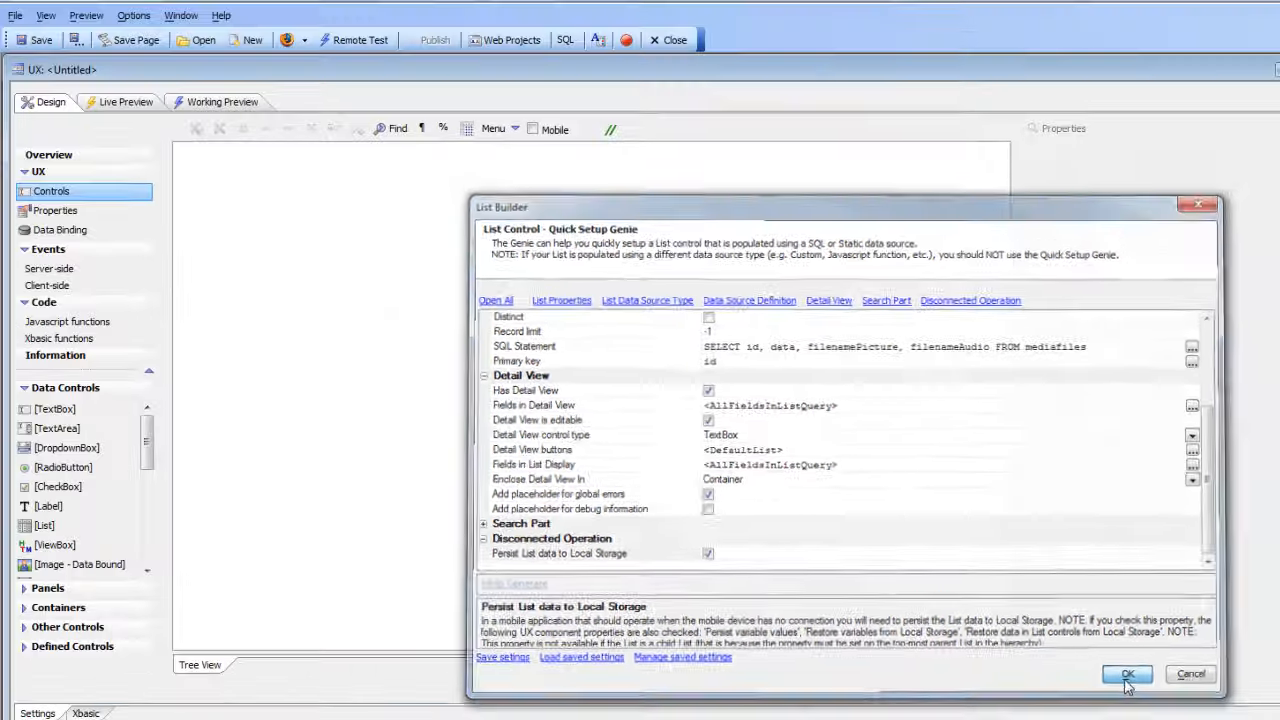
click(1128, 676)
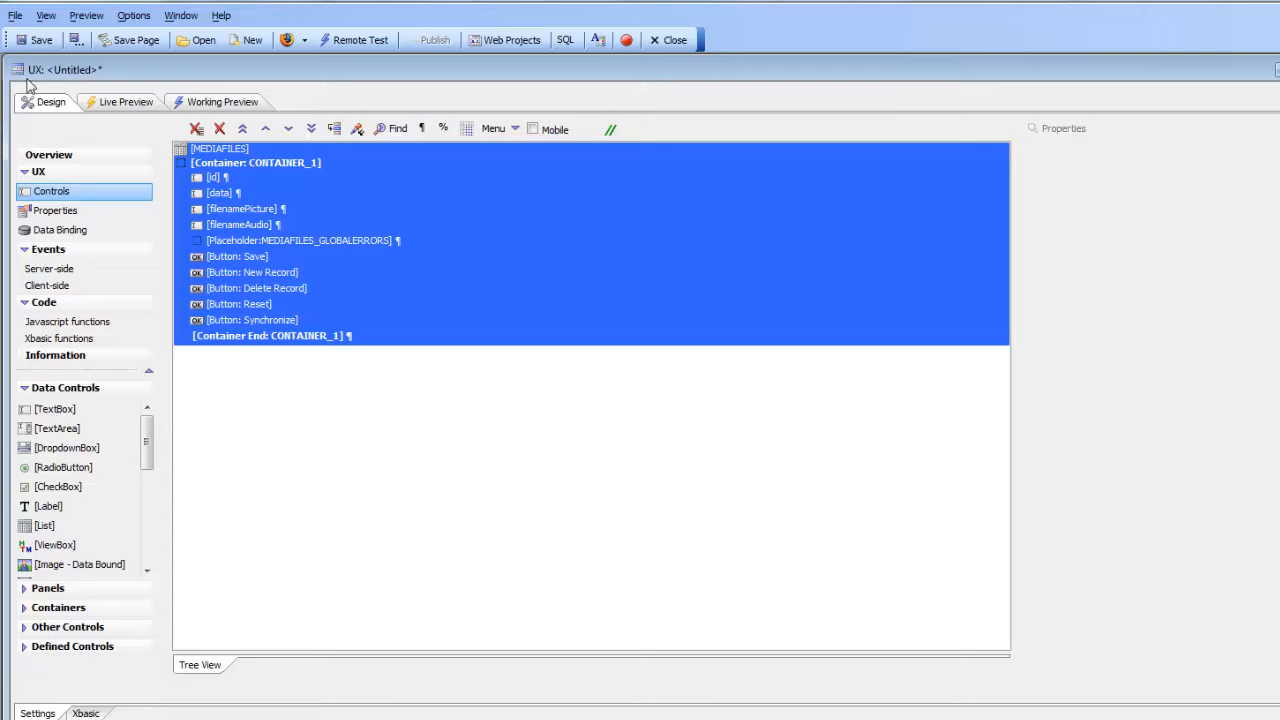
Step: Save the component as mediaFiles in the phoneGapPhotos project and run it in Working Preview
click(32, 45)
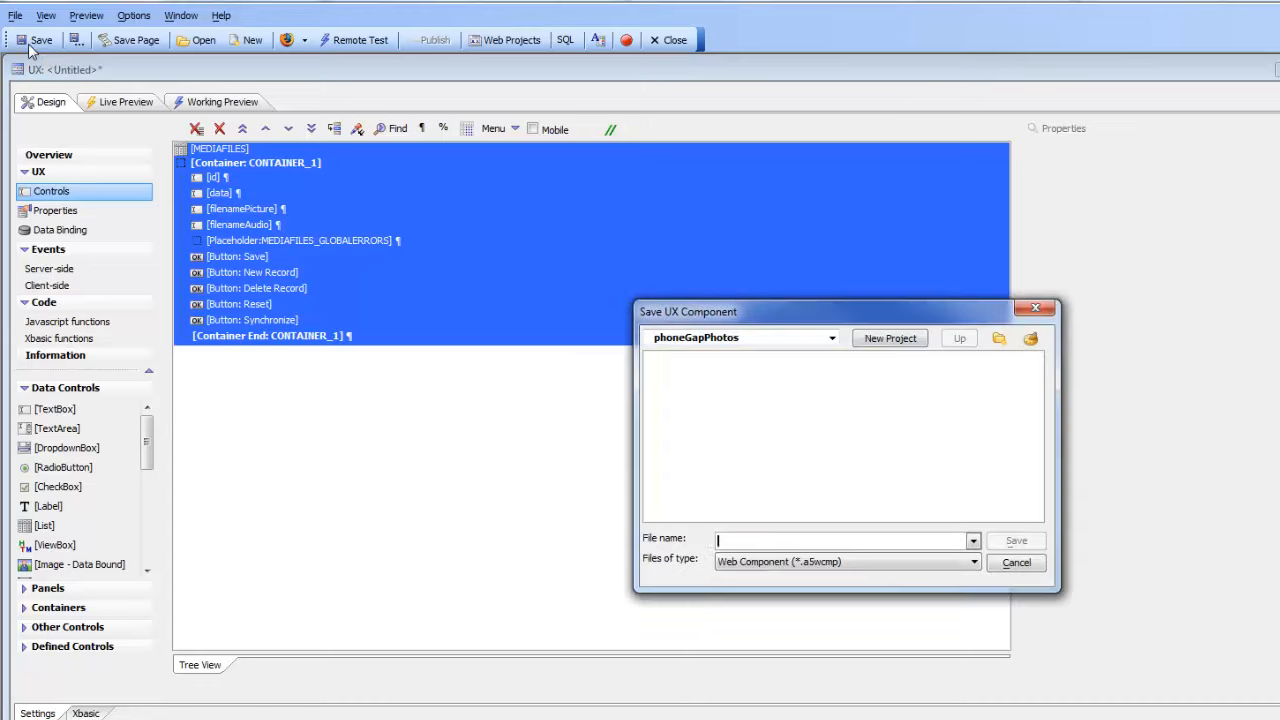
text(mediaFiles)
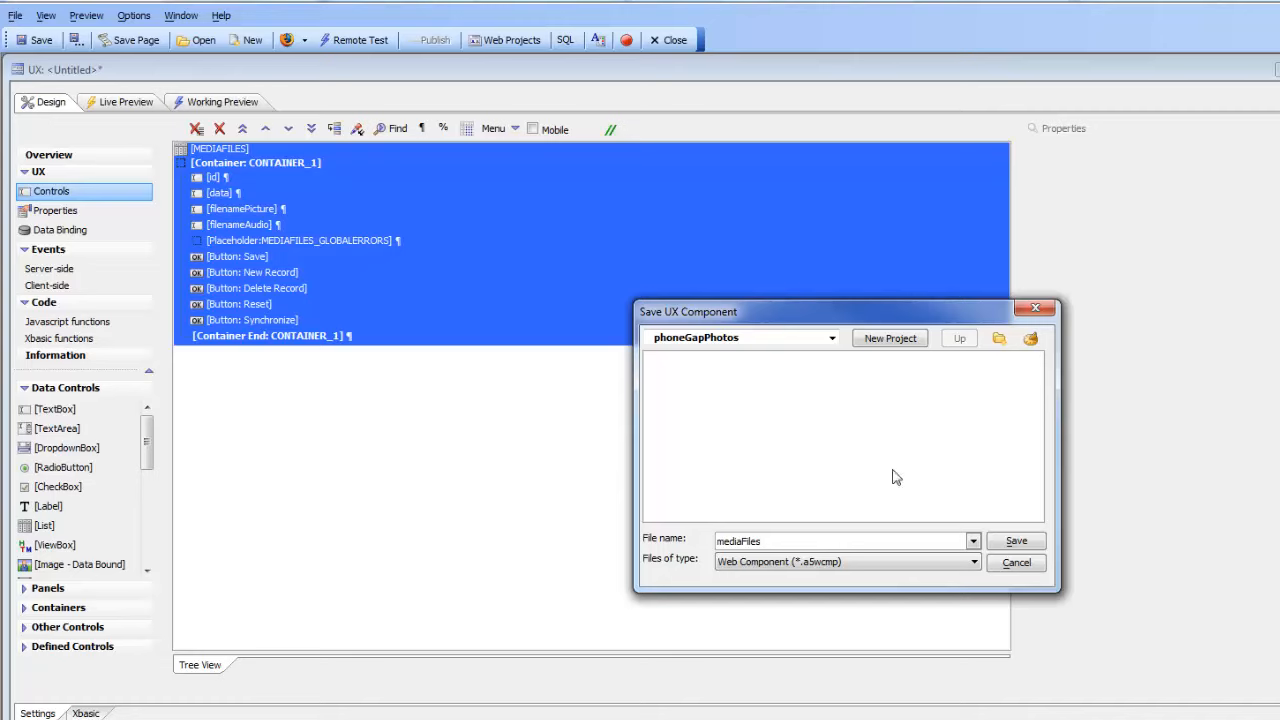
click(1014, 544)
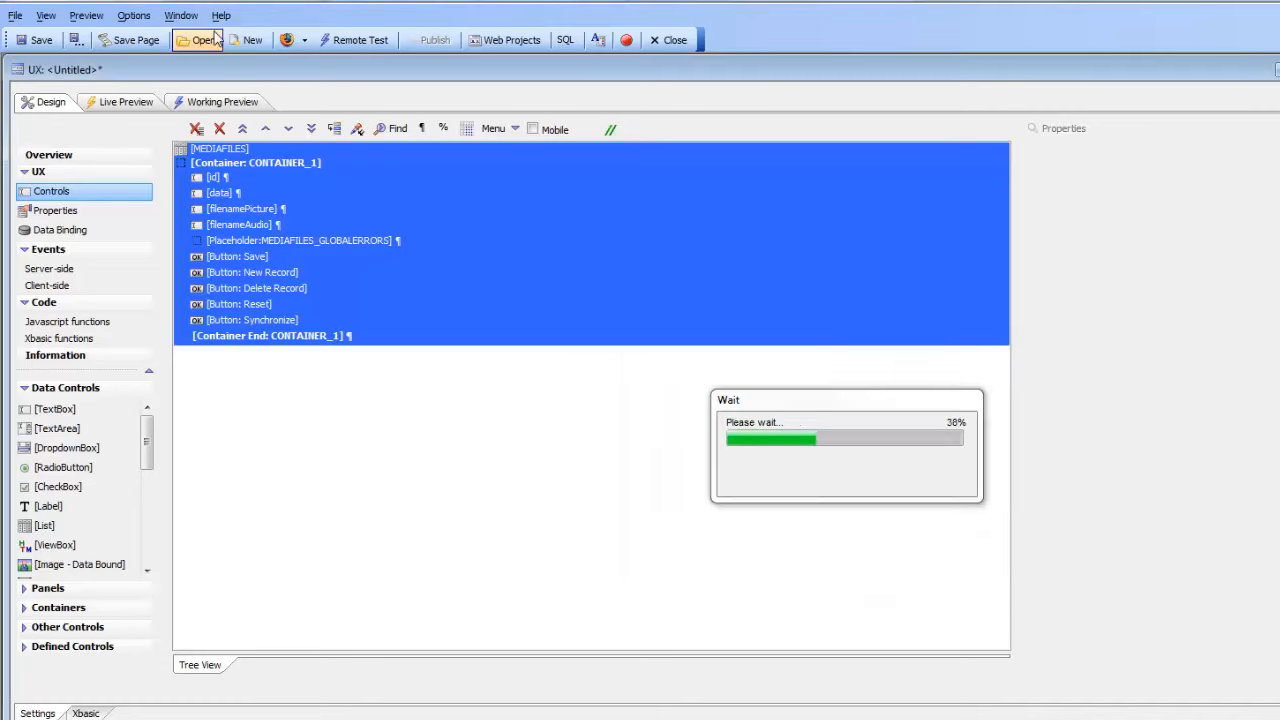
click(207, 103)
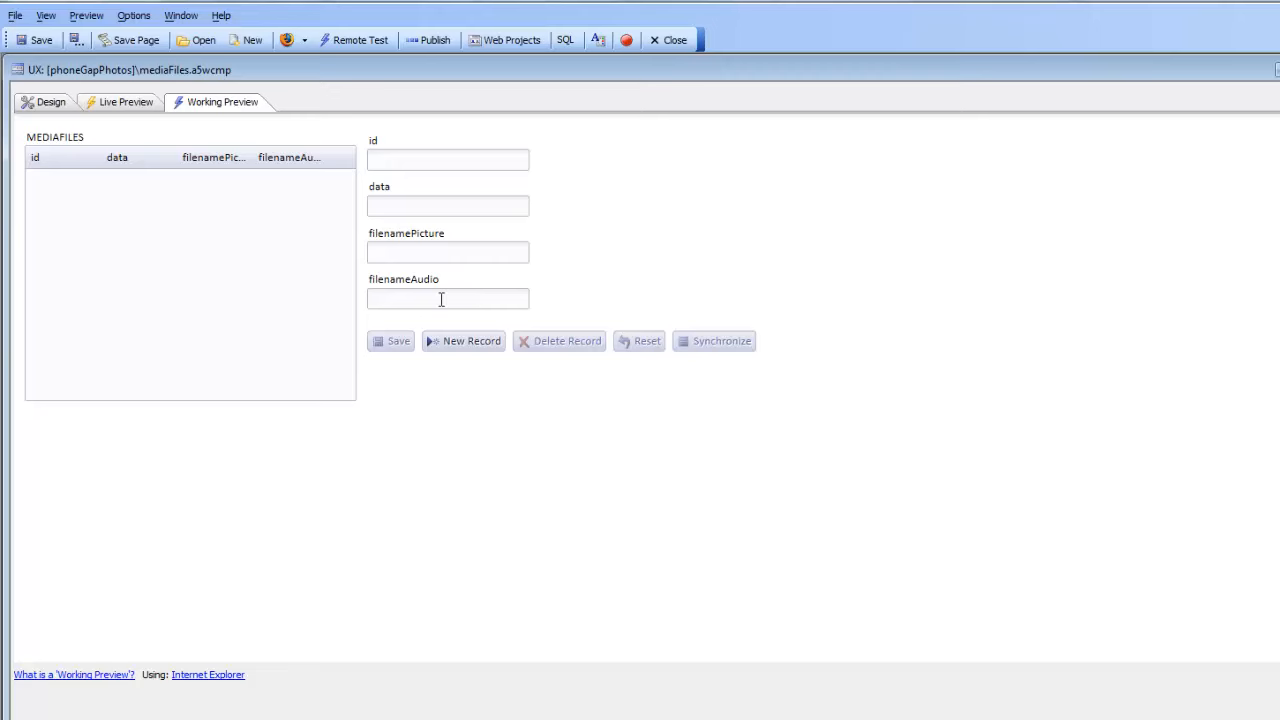
Step: Return to the design and change the filenamePicture field's control type to Image
click(54, 104)
click(245, 274)
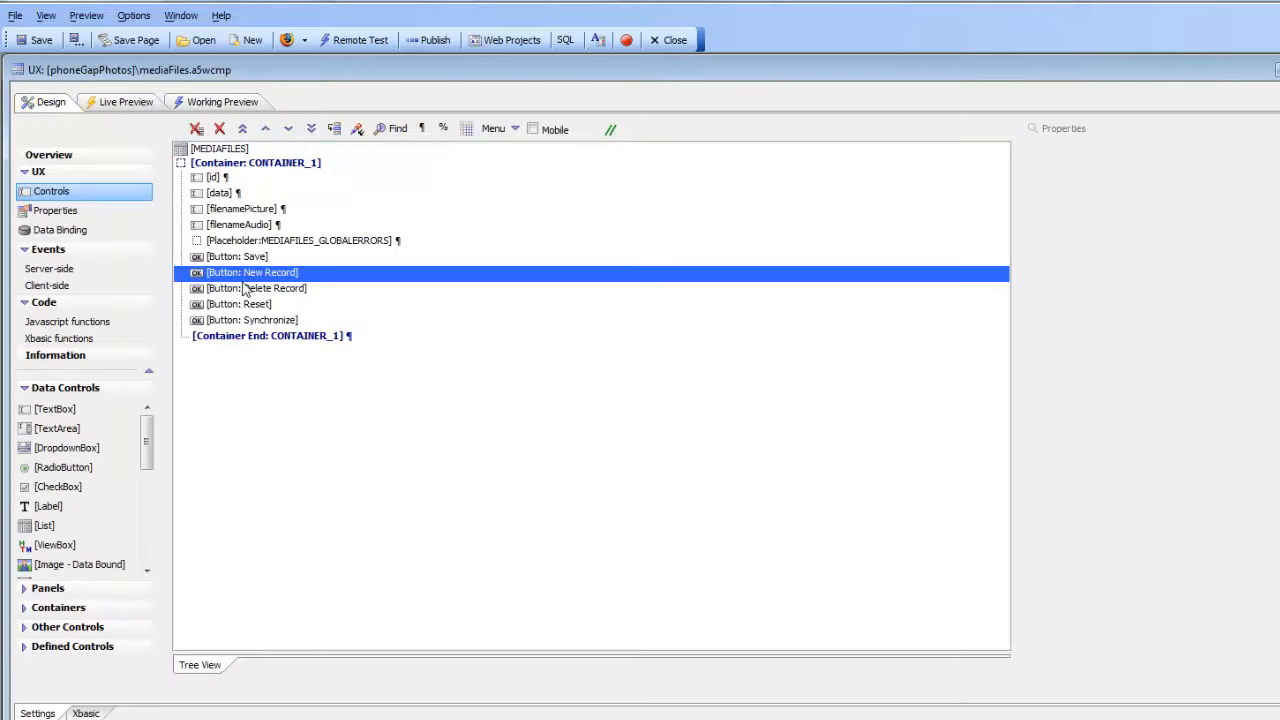
click(246, 209)
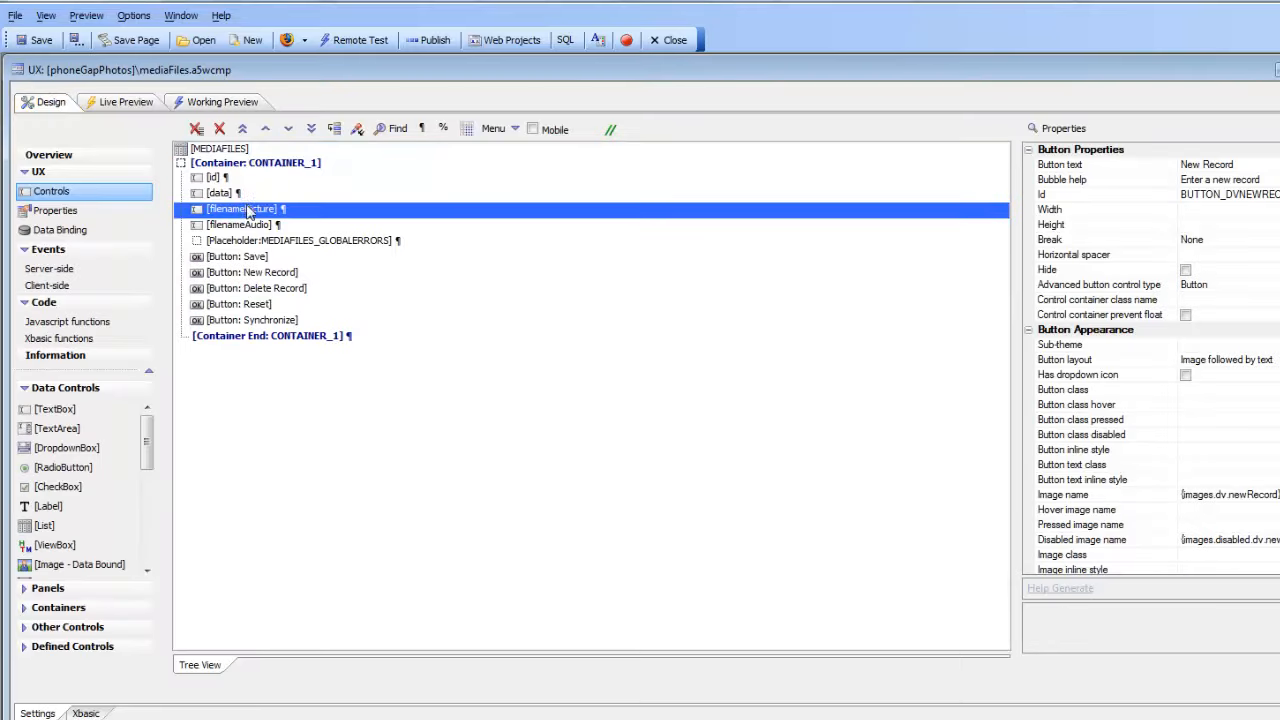
double_click(1050, 168)
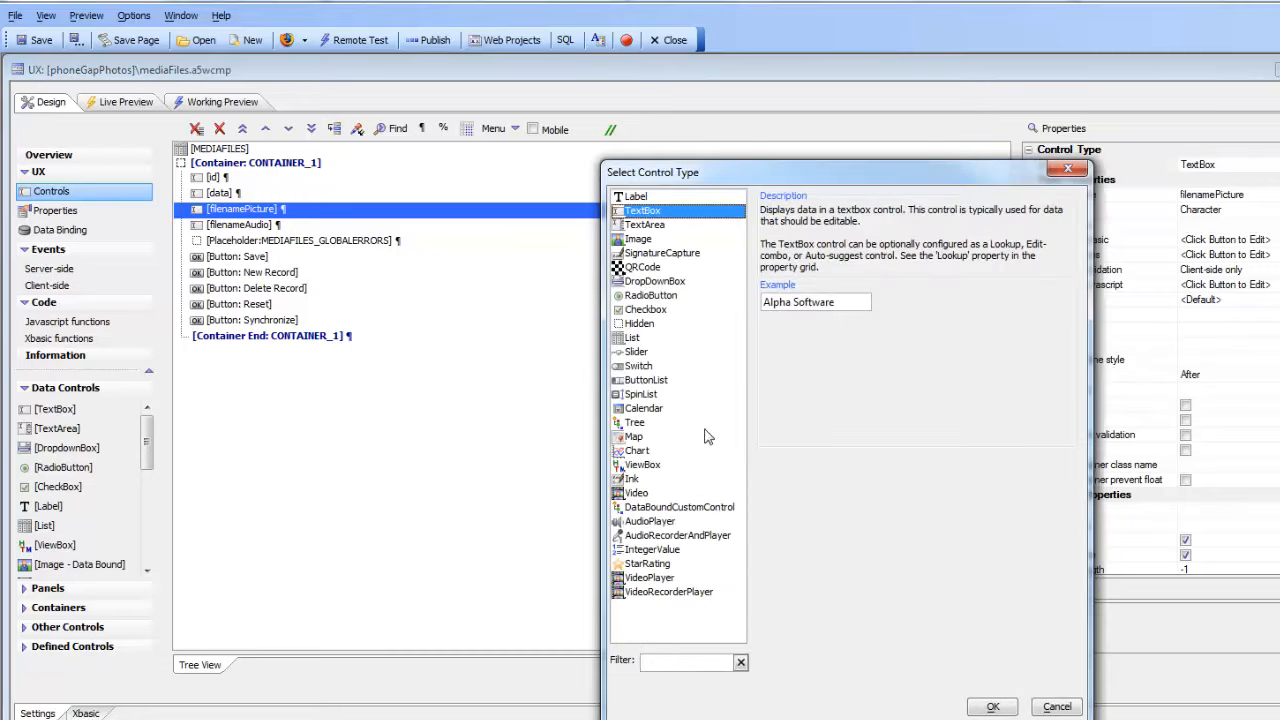
click(642, 242)
double_click(642, 242)
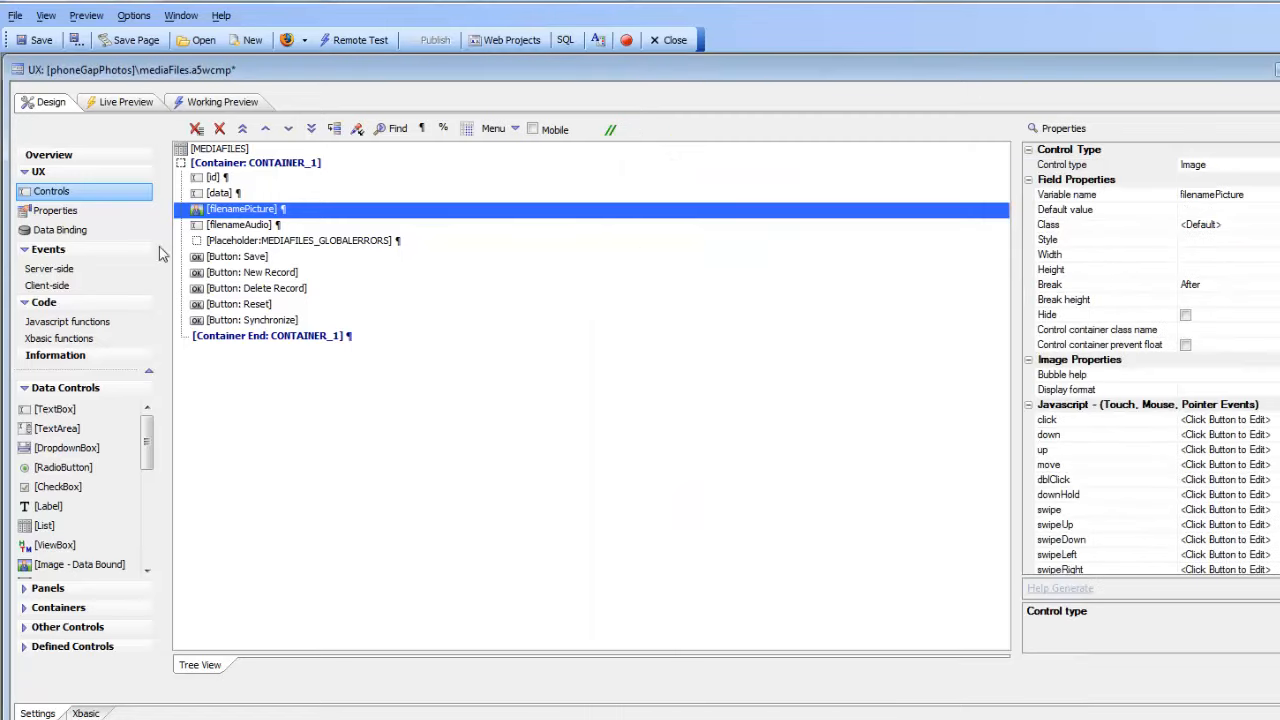
Step: Change the filenameAudio field's control type to AudioRecorderAndPlayer and save the component
click(240, 226)
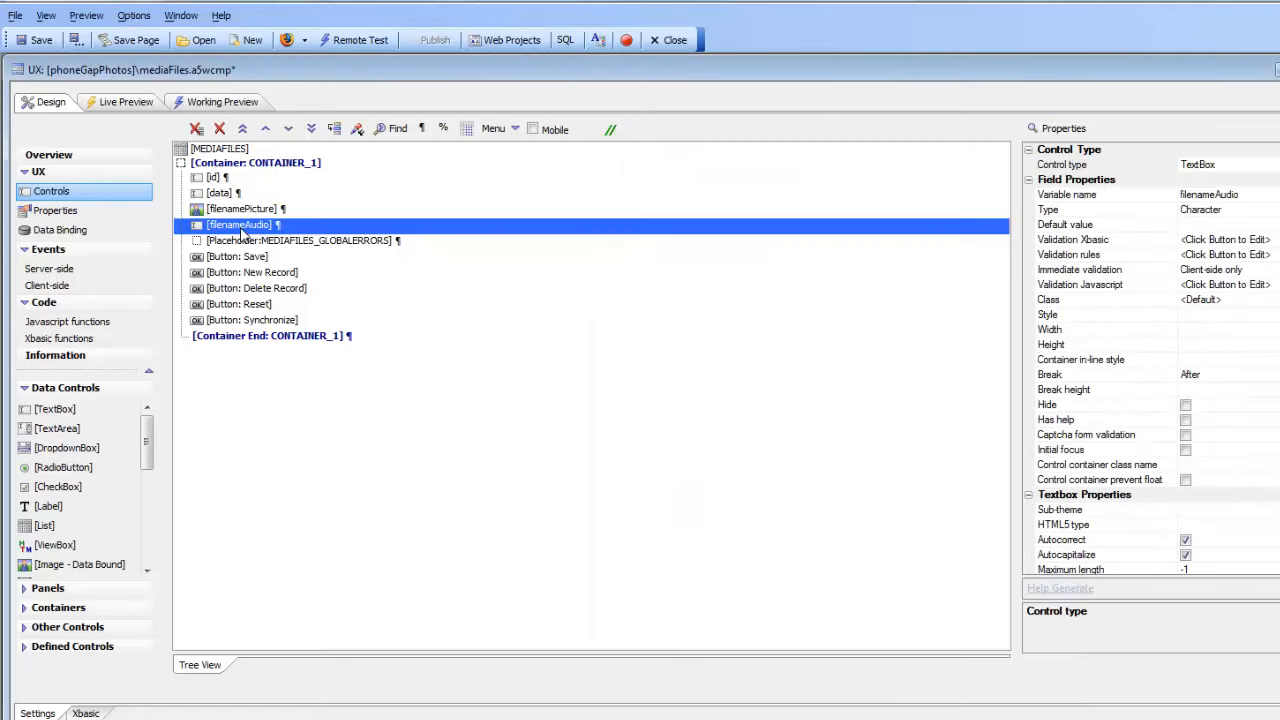
double_click(1062, 166)
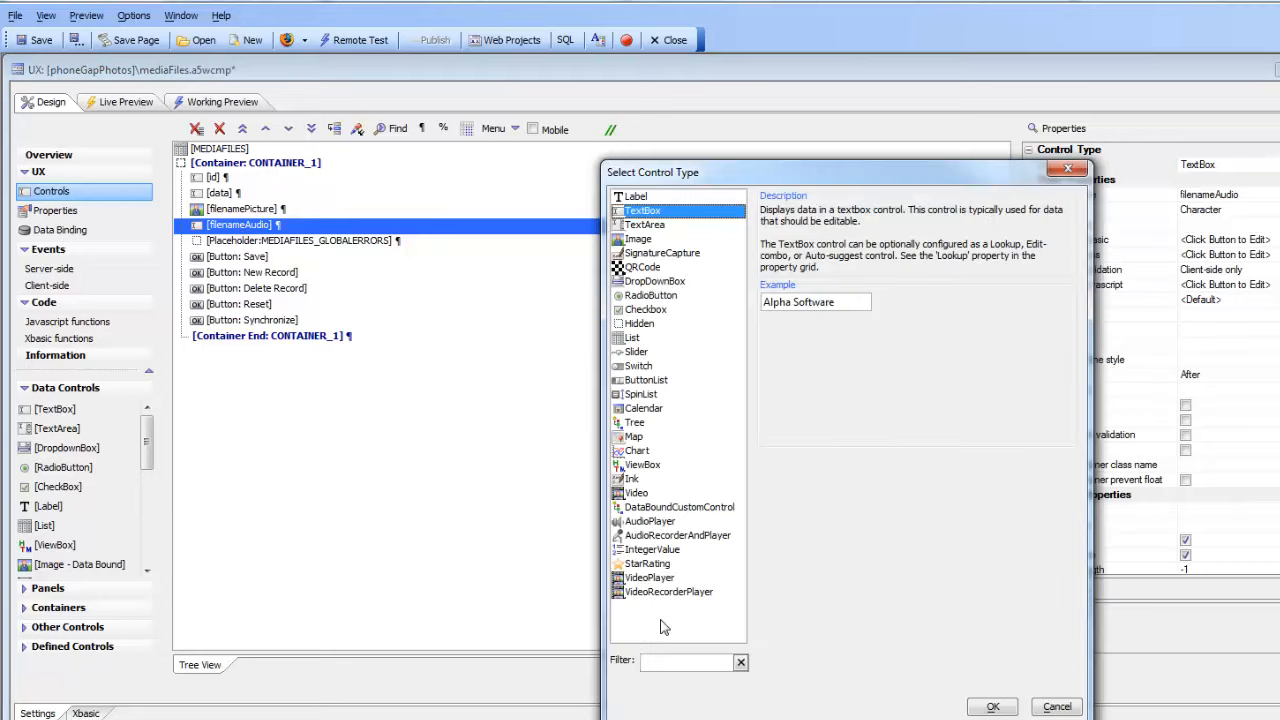
click(659, 537)
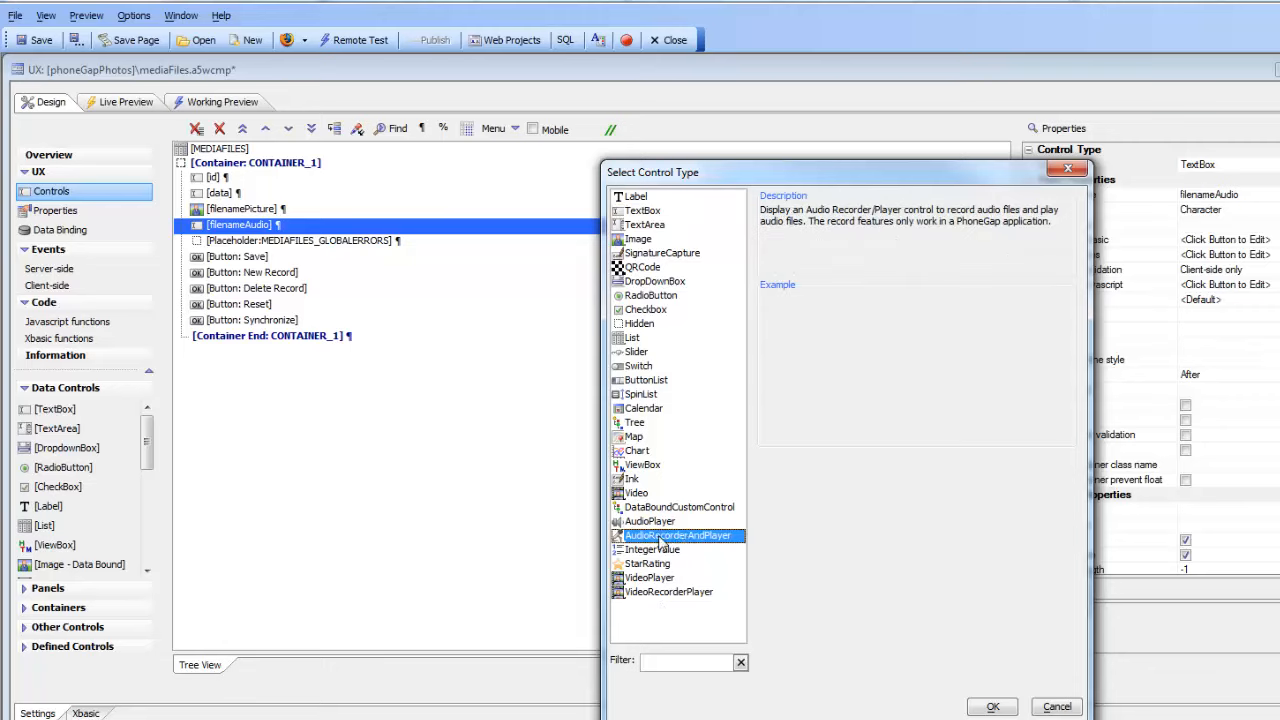
click(992, 707)
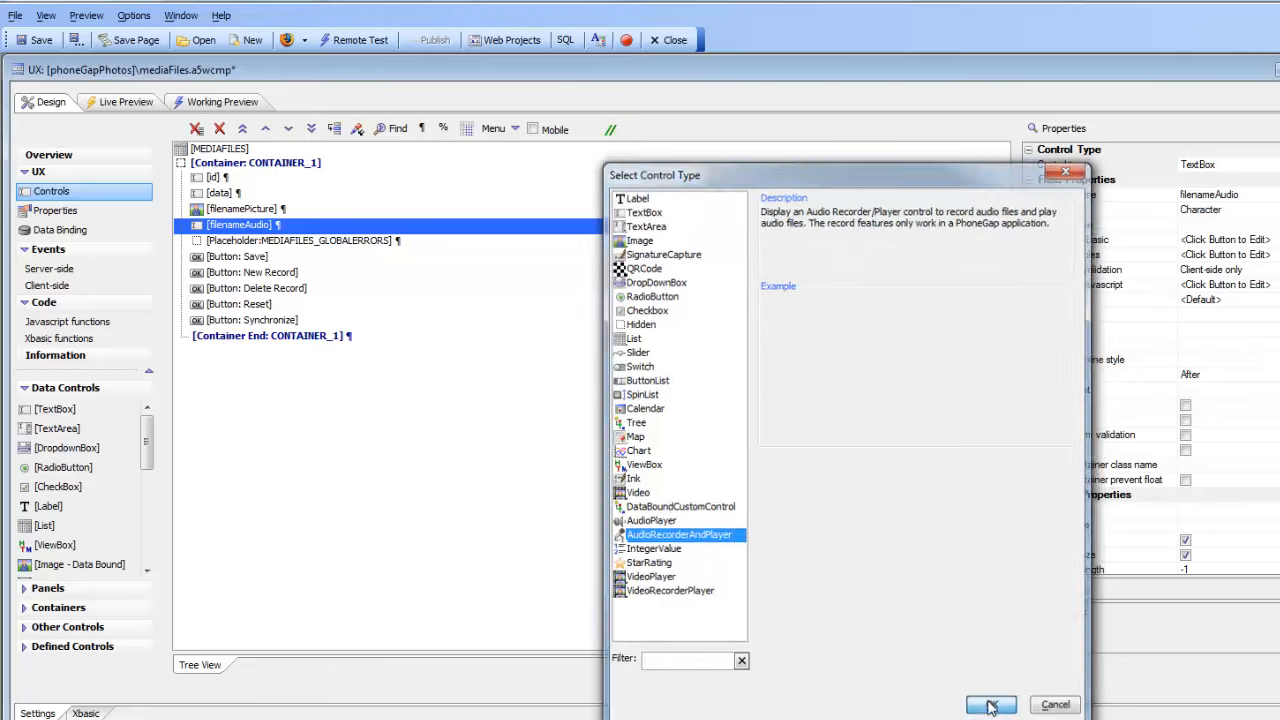
click(30, 45)
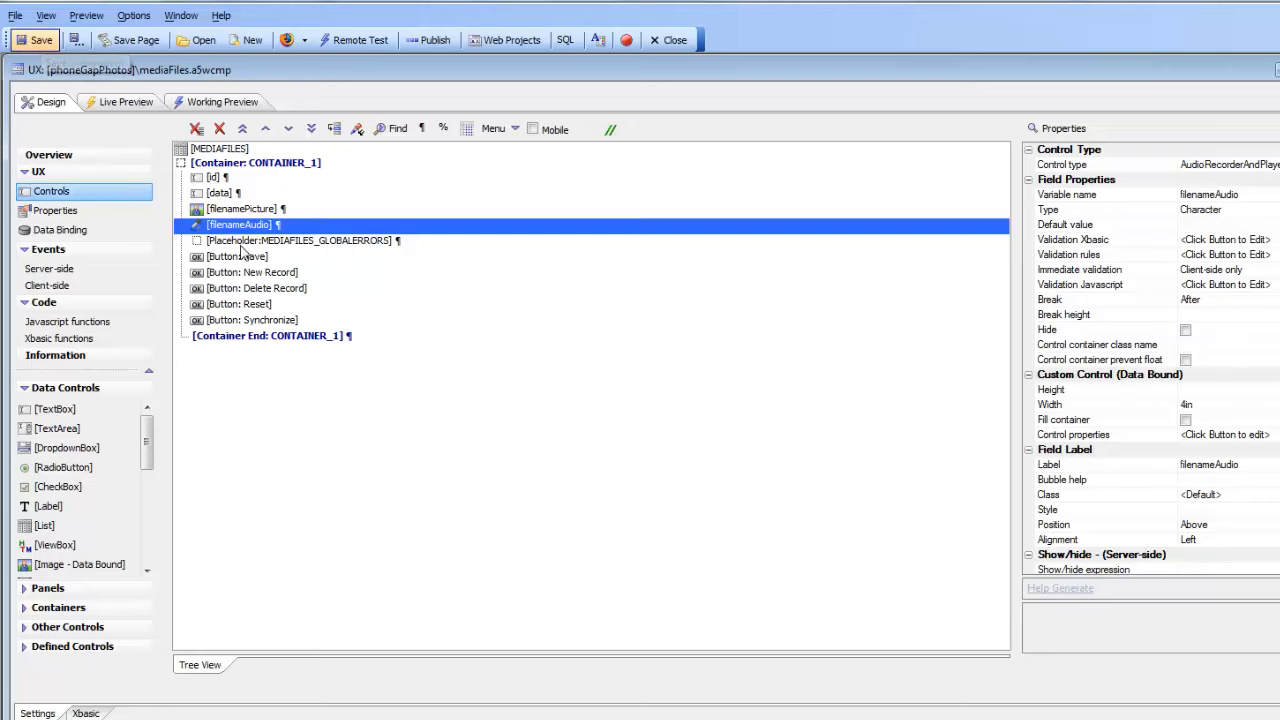
Step: In the MEDIAFILES list's List Builder, set the filenamePicture field's control type to Image
click(218, 150)
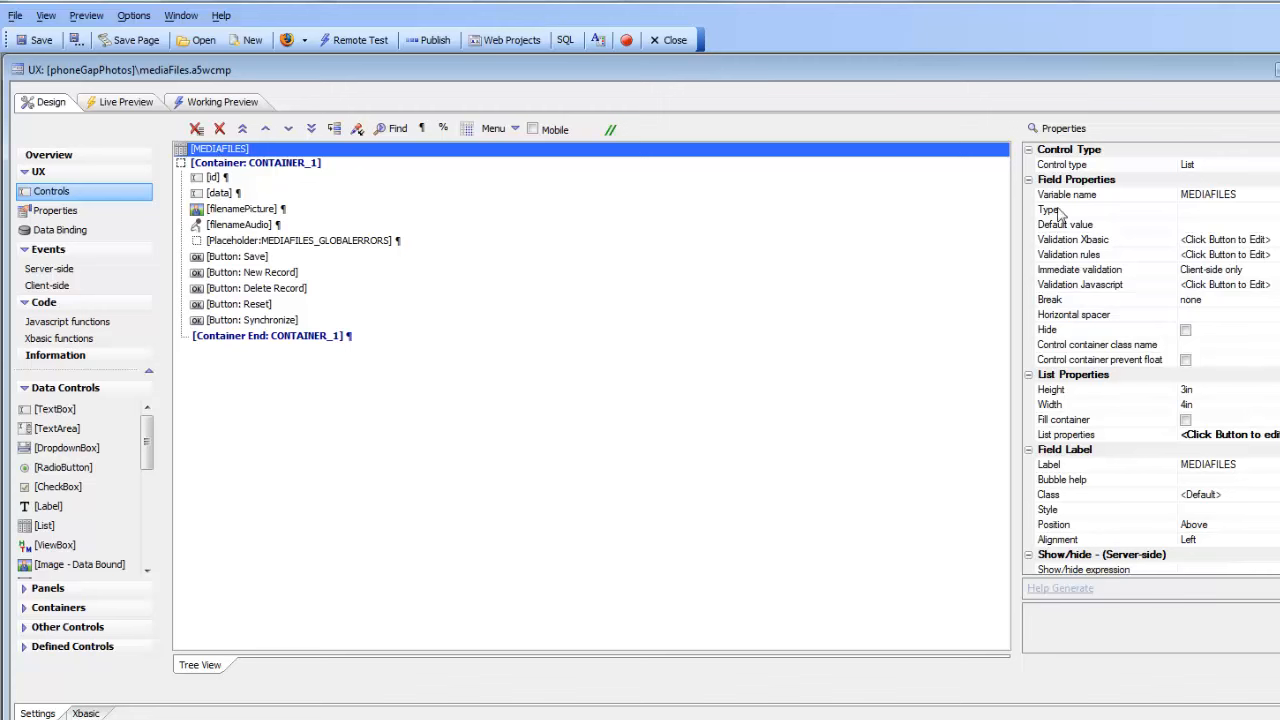
click(1068, 437)
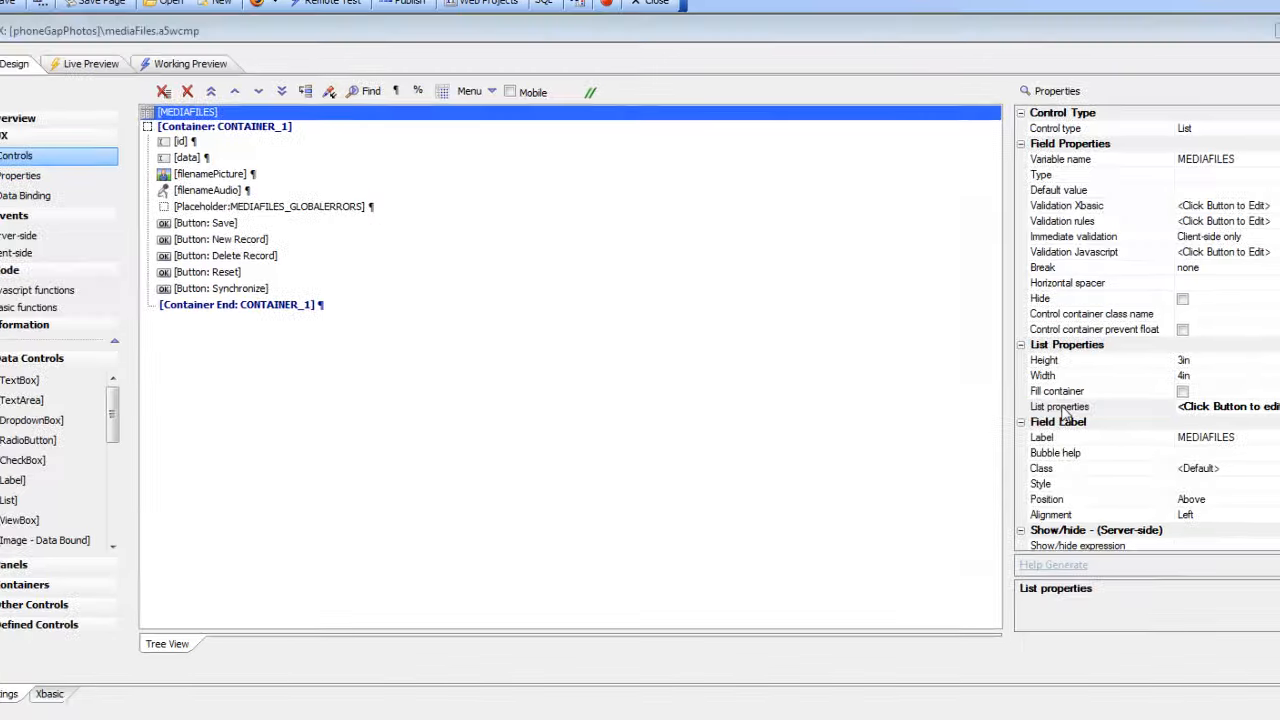
double_click(1068, 437)
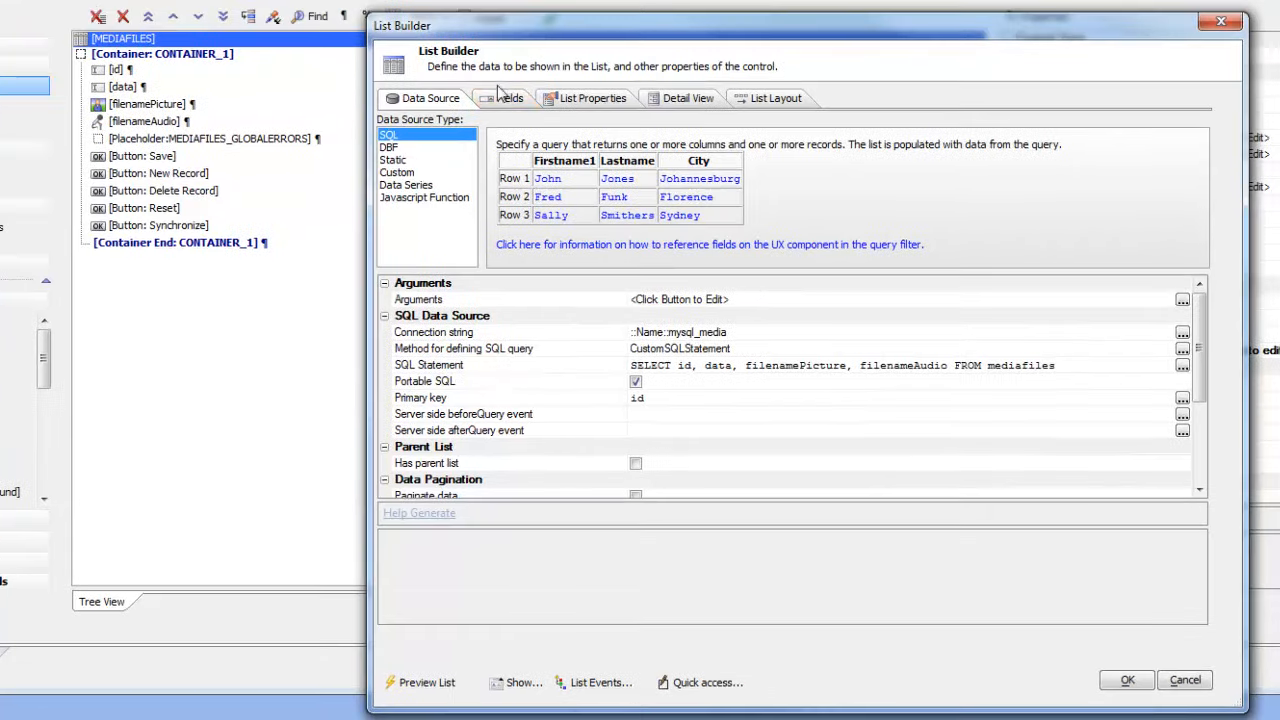
click(505, 99)
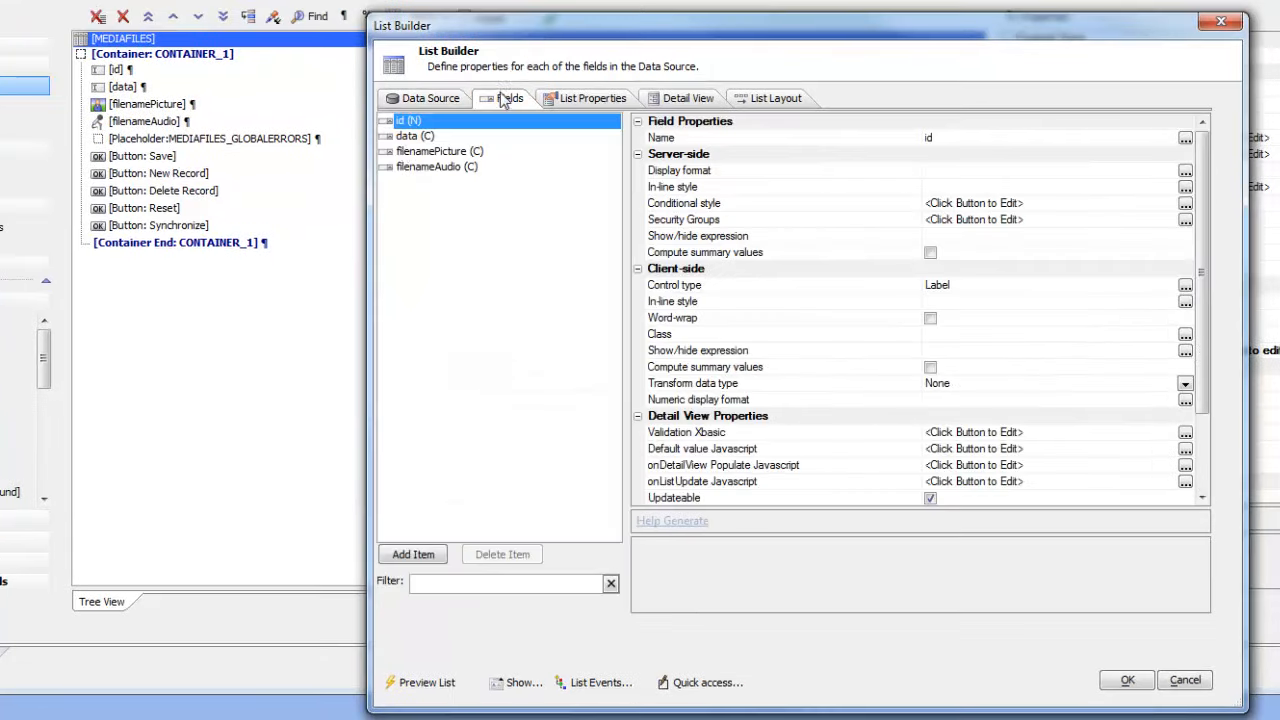
click(430, 152)
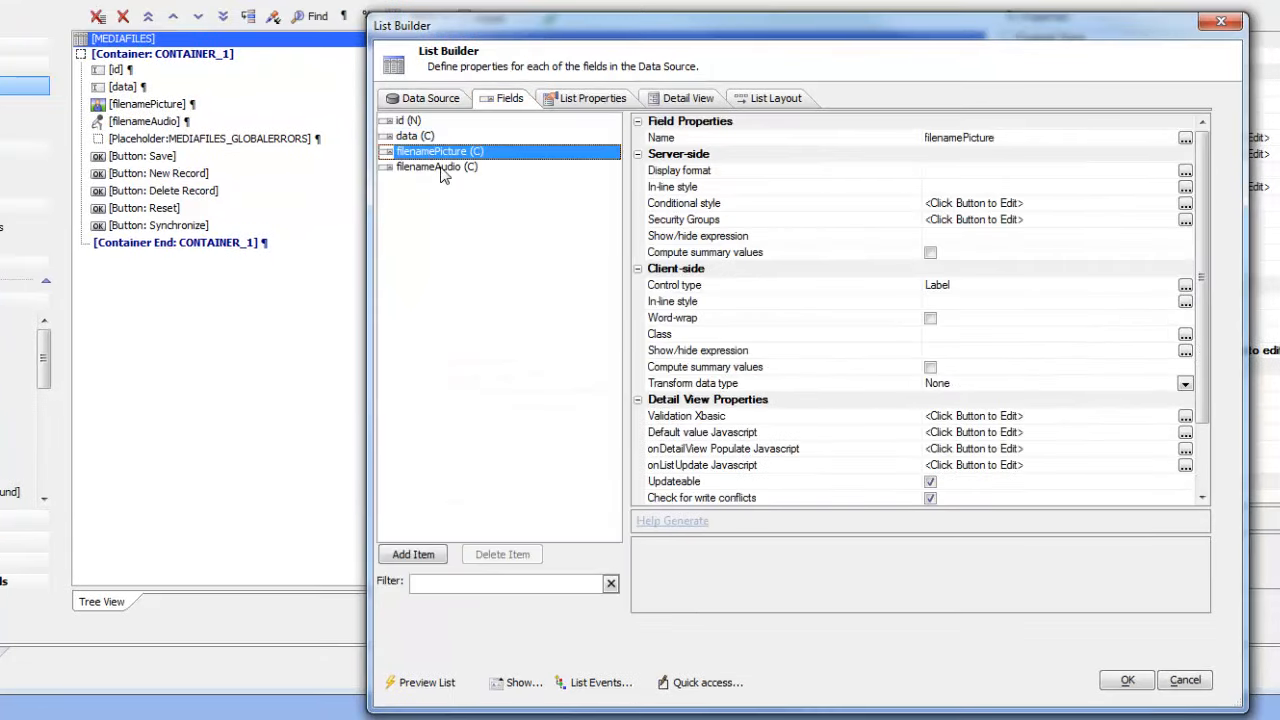
click(727, 286)
click(1185, 286)
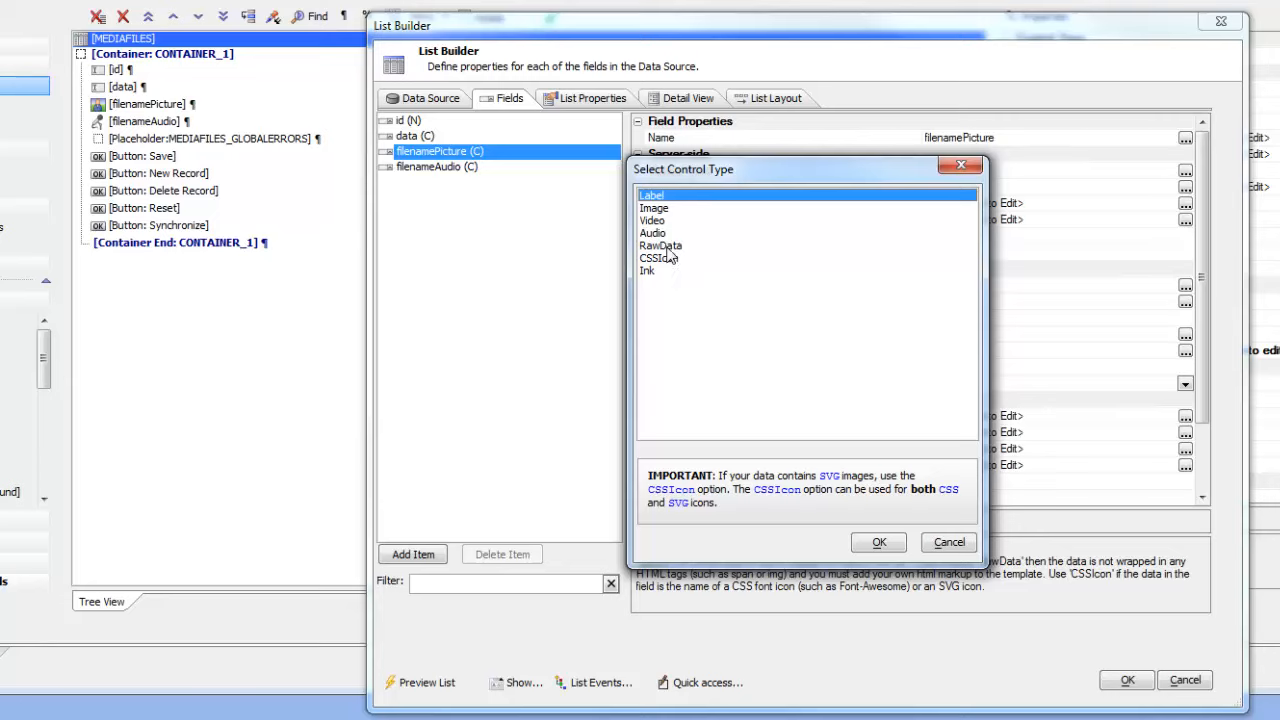
double_click(660, 209)
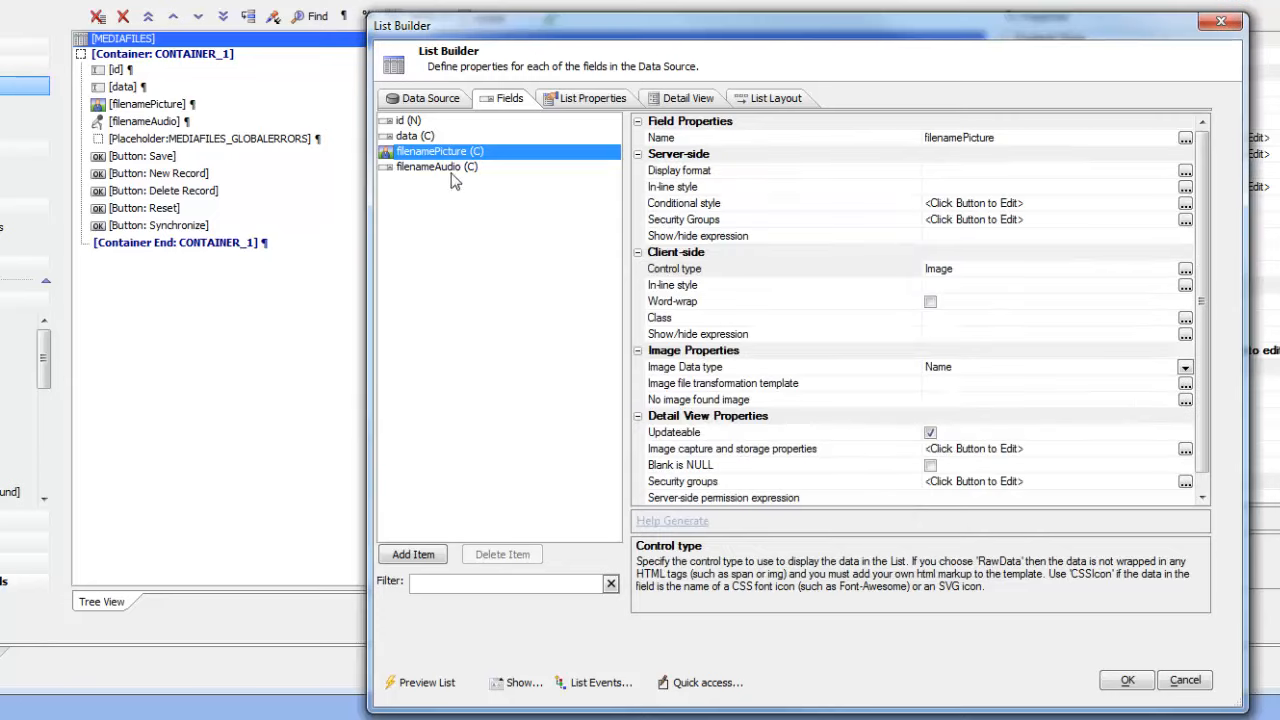
Step: Set the list's filenameAudio field to the Audio control type, accept the list changes and run the component in Working Preview
click(449, 168)
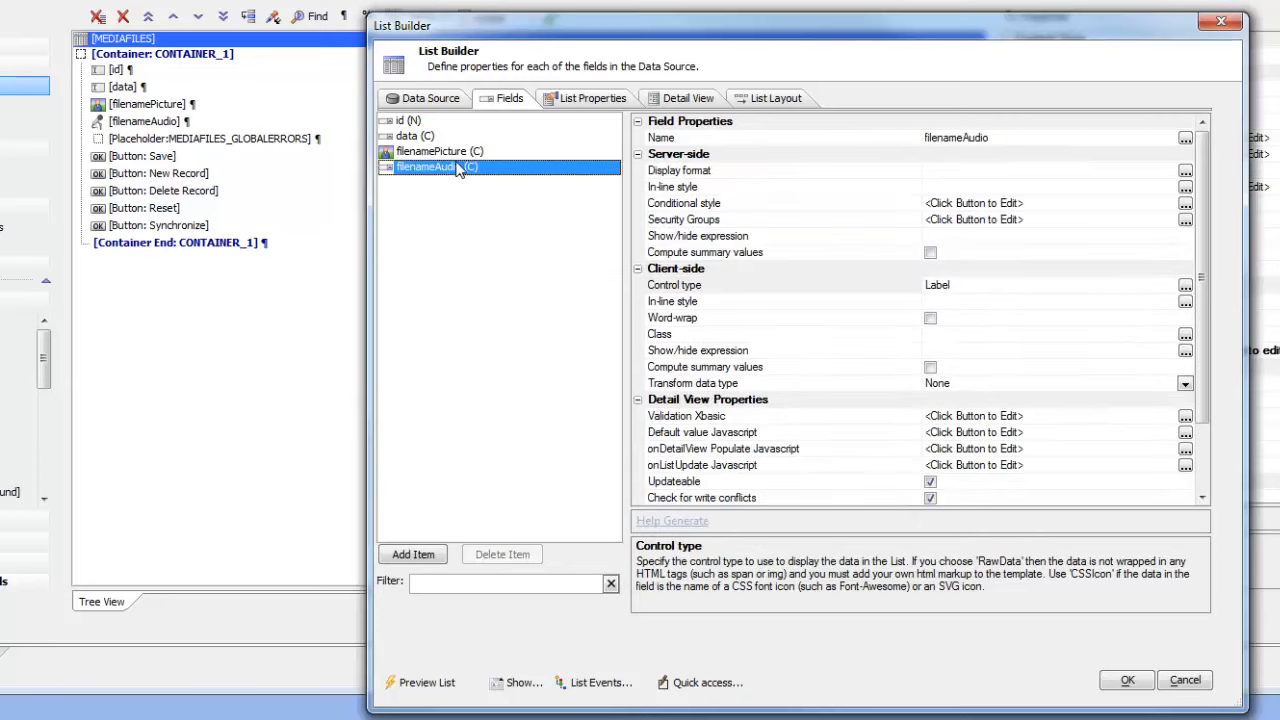
click(708, 289)
click(1185, 287)
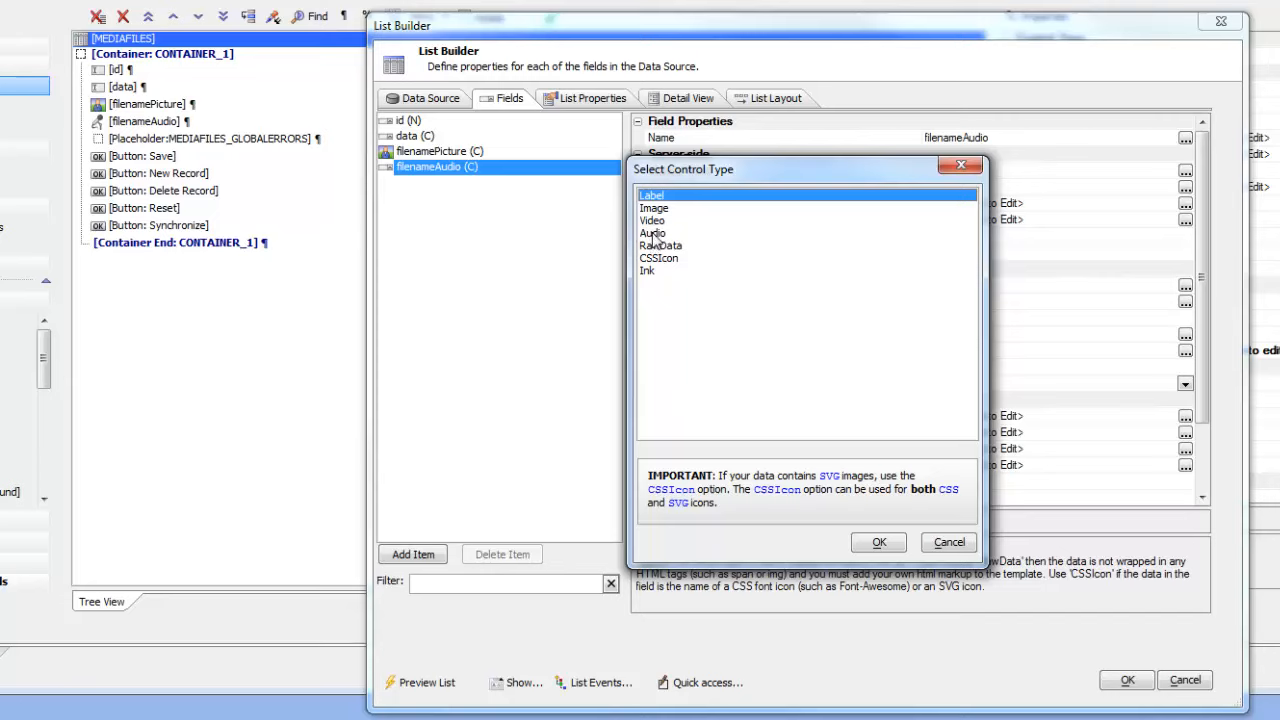
double_click(653, 234)
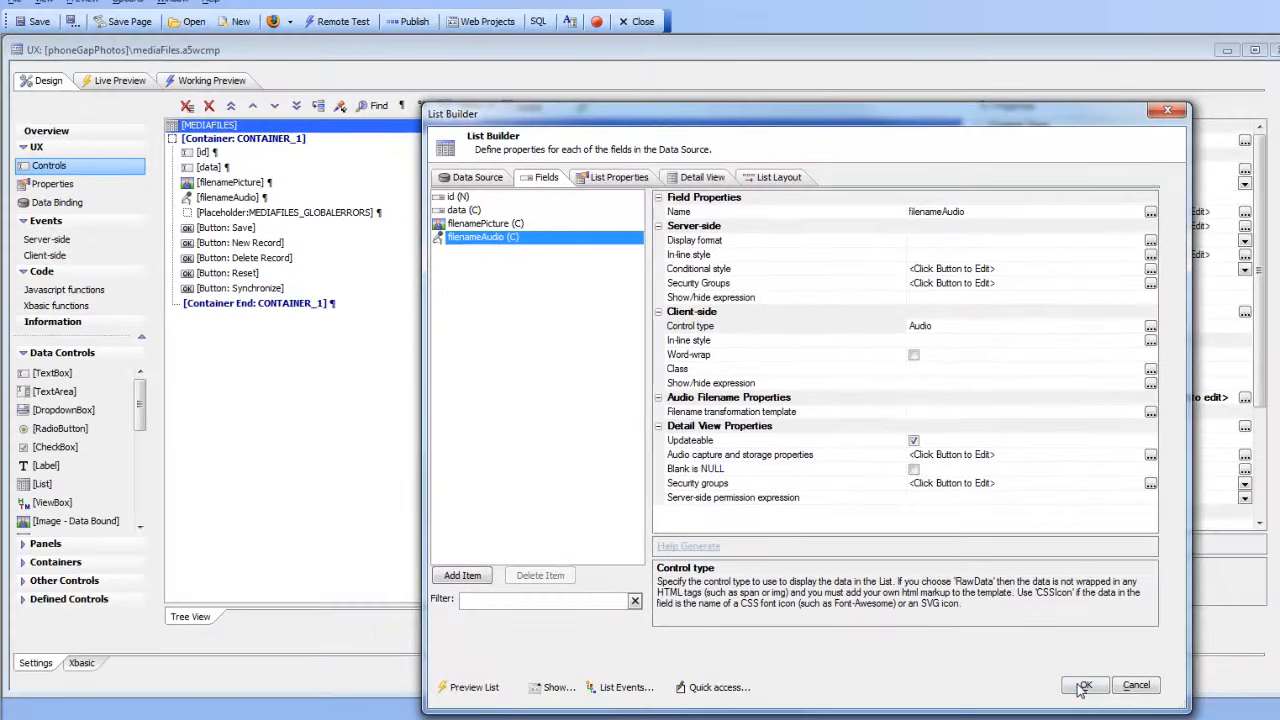
click(1084, 686)
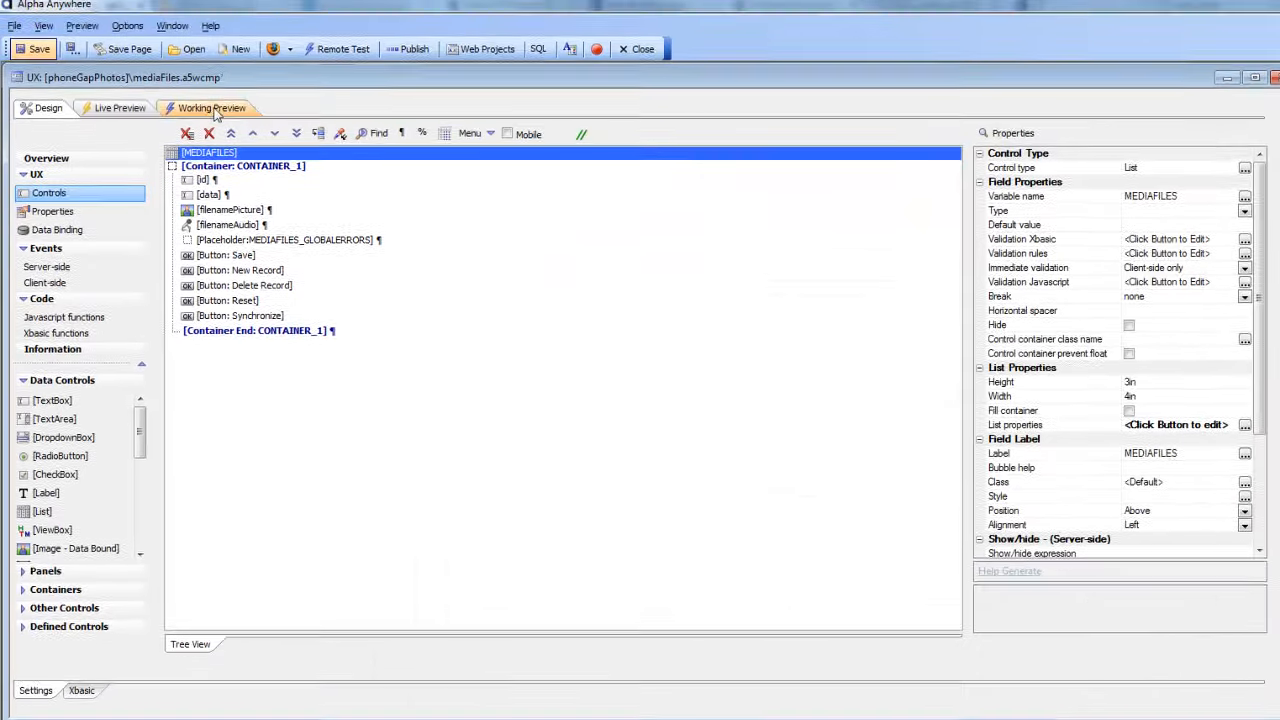
click(213, 110)
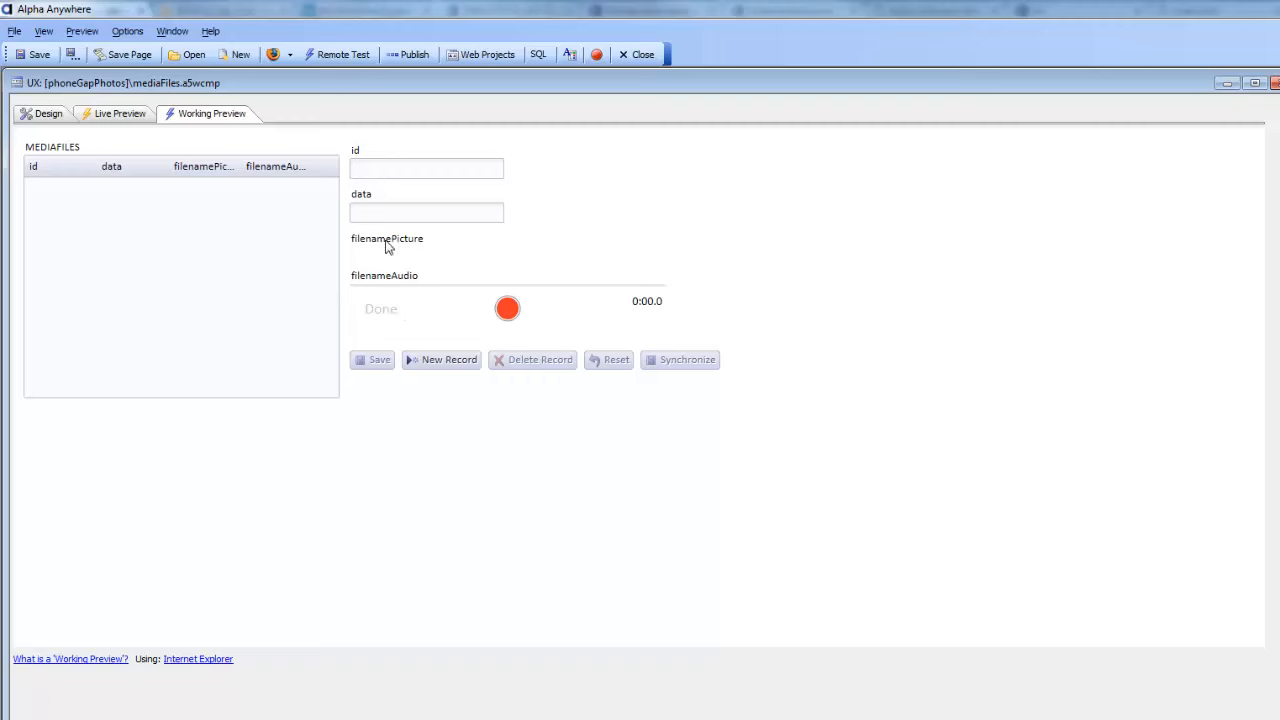
Step: Return to the design and add a Button control directly after the filenamePicture field
click(42, 115)
click(228, 216)
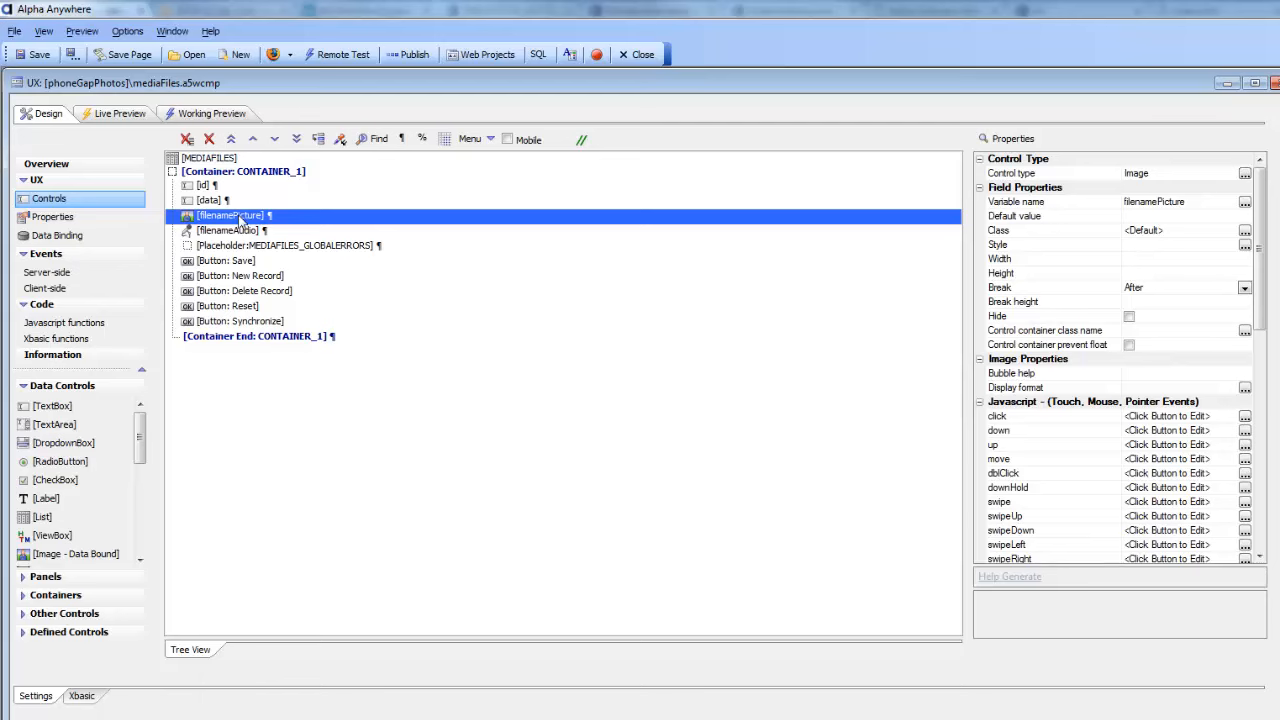
click(88, 620)
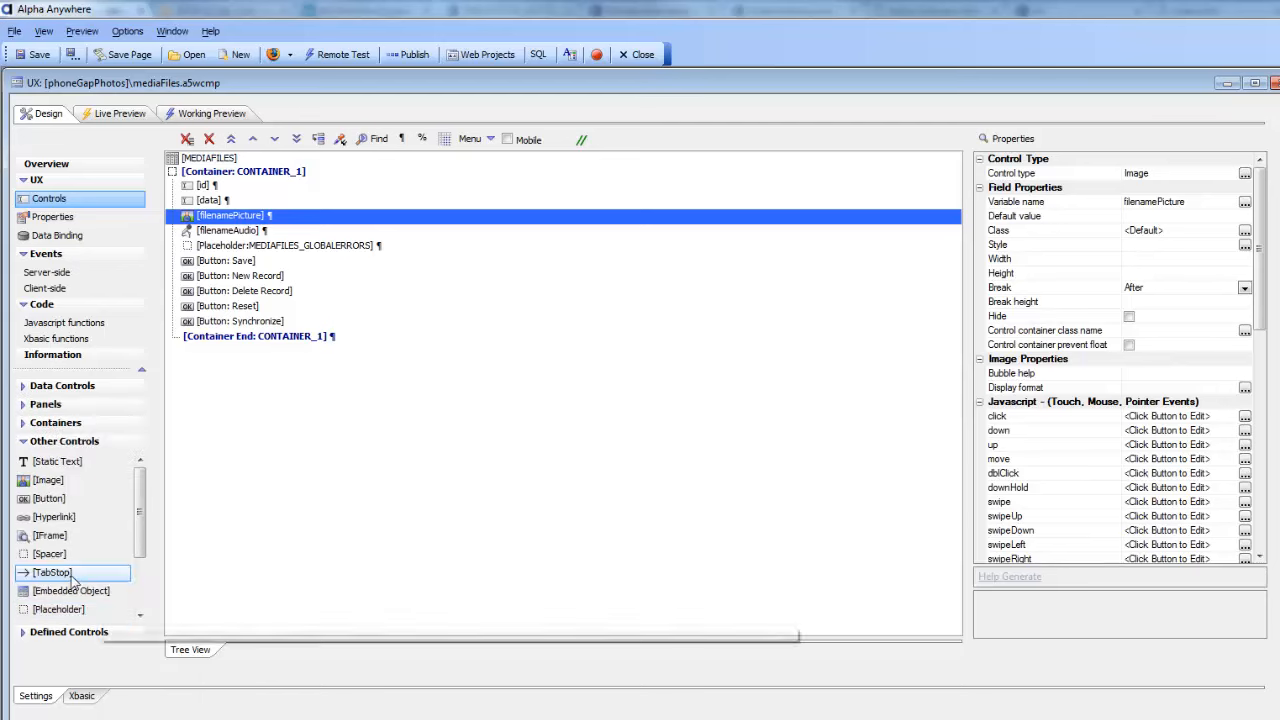
double_click(48, 500)
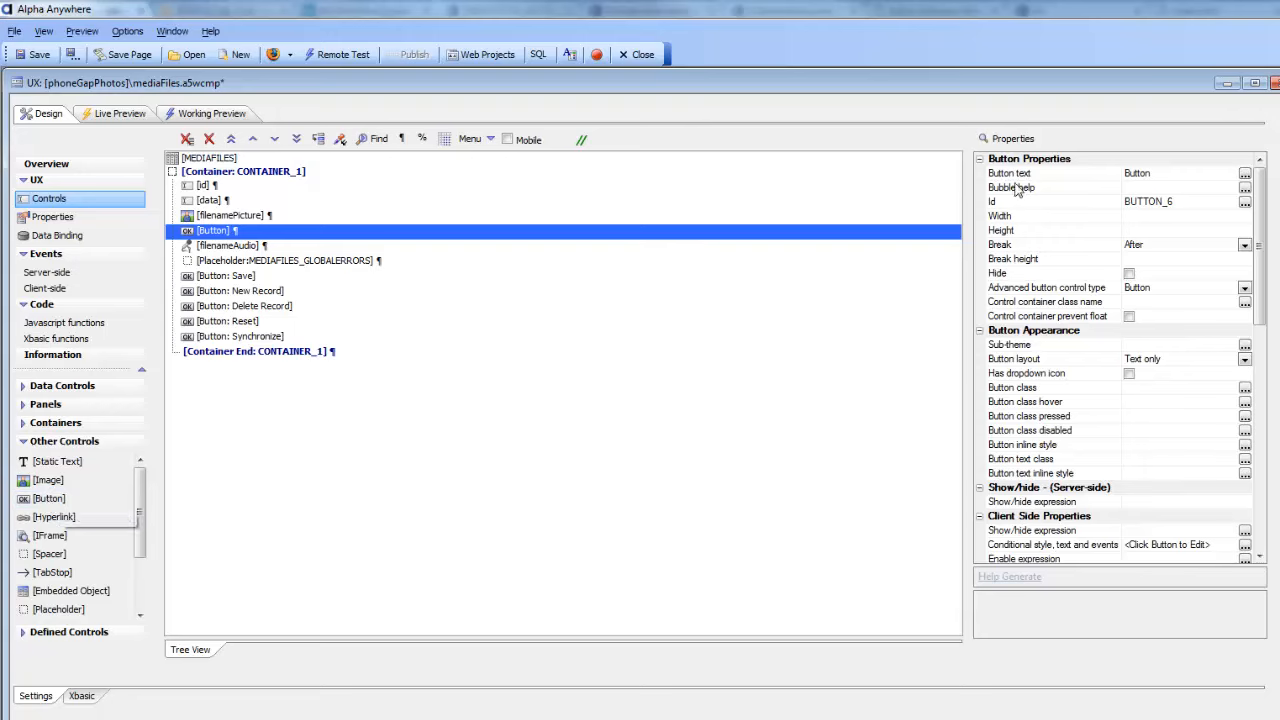
Step: Set the new button's text to Camera
click(1045, 175)
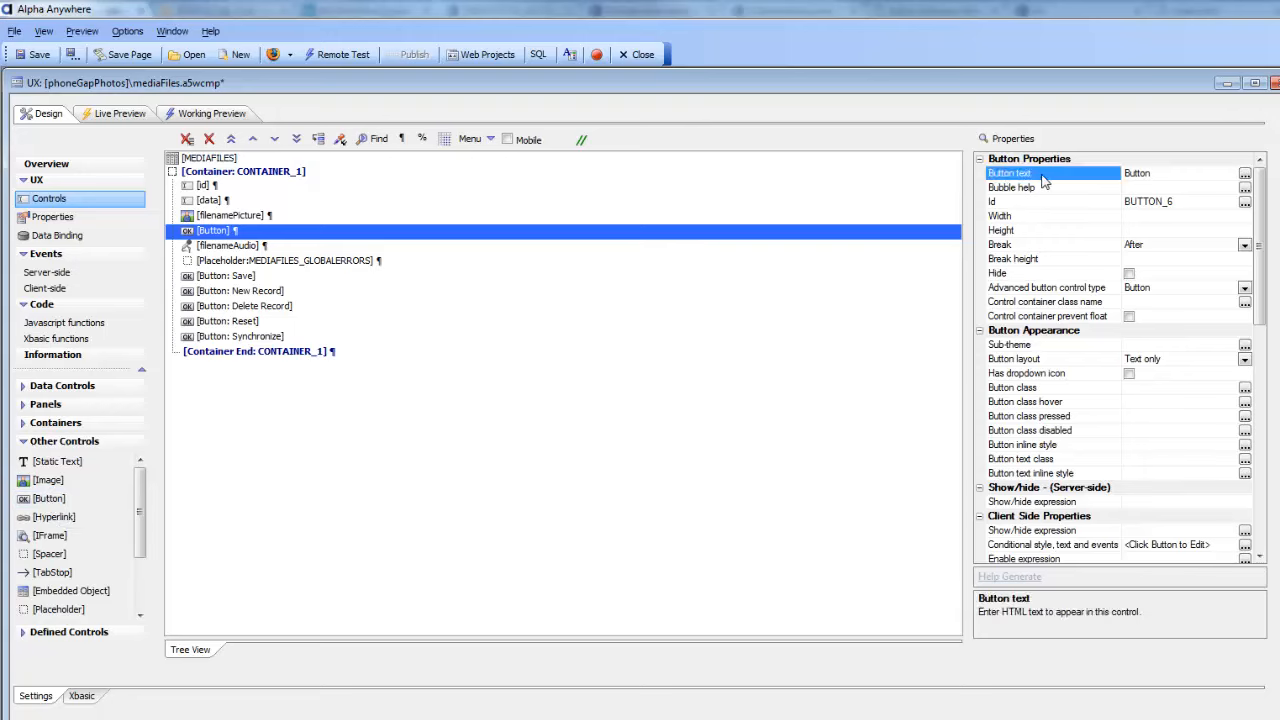
text(Pi)
key(BackSpace)
key(BackSpace)
key(BackSpace)
key(BackSpace)
key(BackSpace)
key(BackSpace)
key(BackSpace)
click(1047, 189)
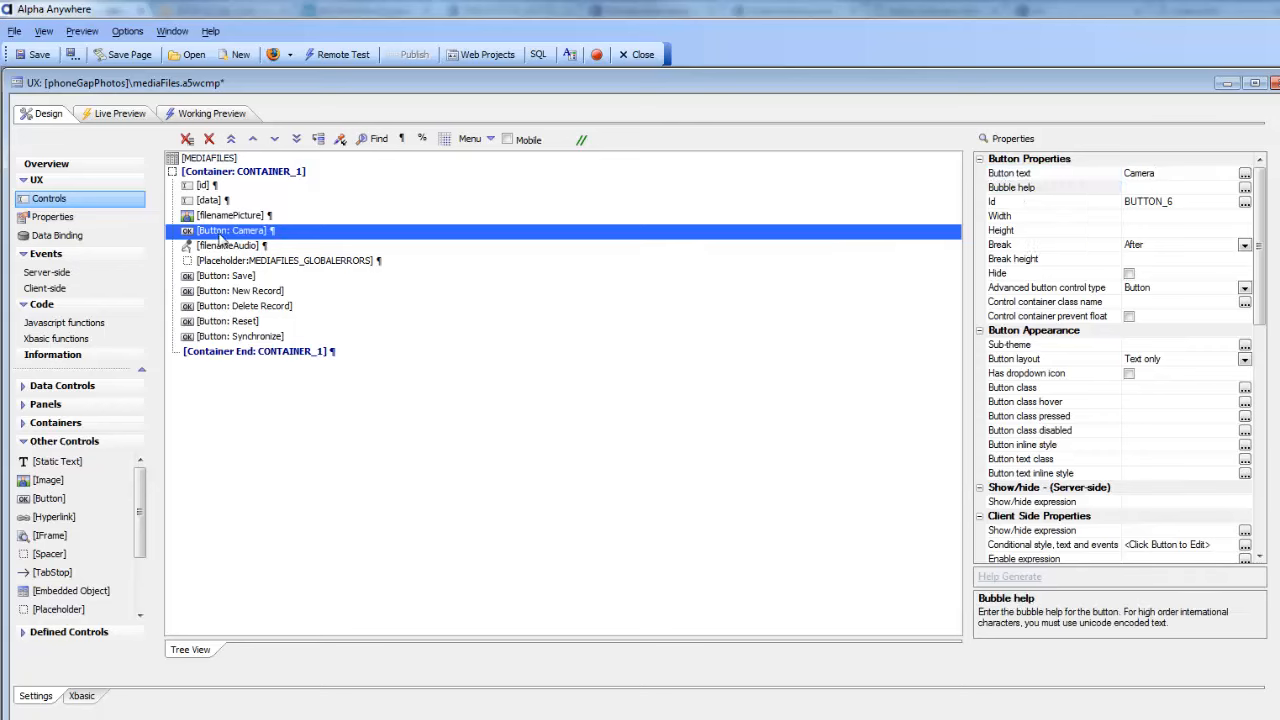
Step: Add the "Image Capture for List-Detail View - Camera/Photo Library" action to the Camera button's click event
click(1037, 431)
scroll(1037, 431, down, 4)
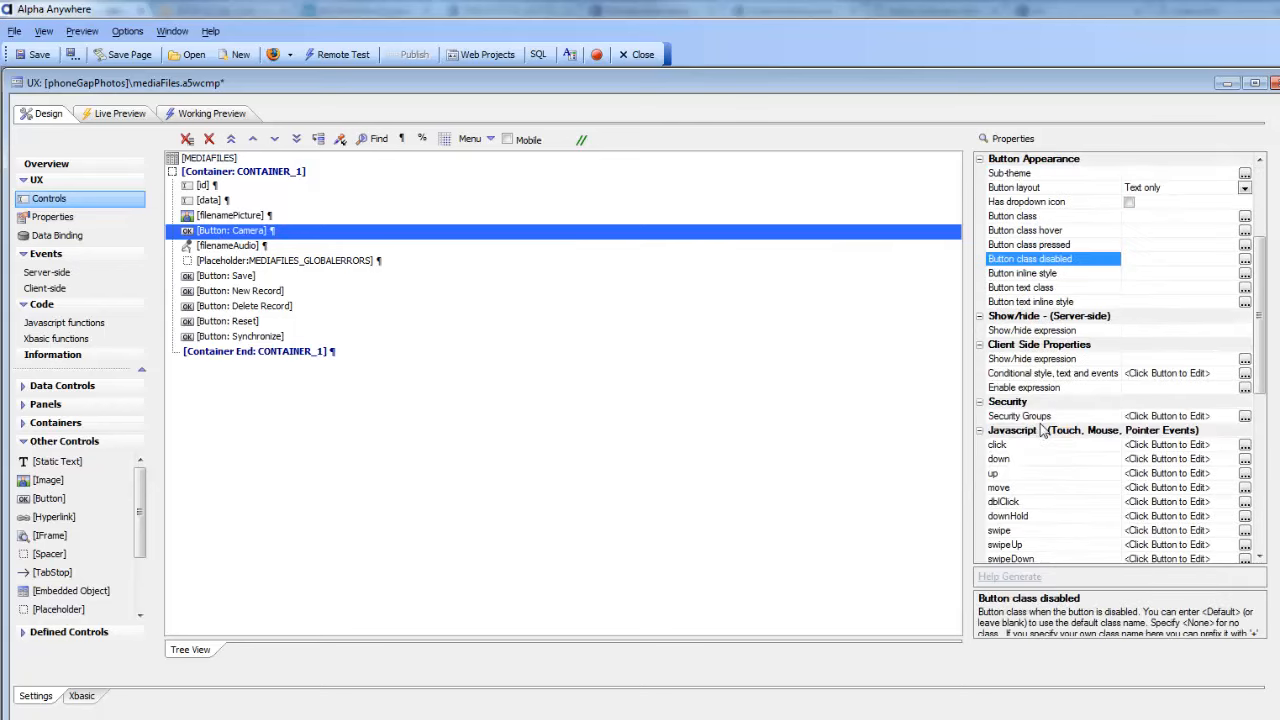
click(1010, 447)
double_click(1010, 449)
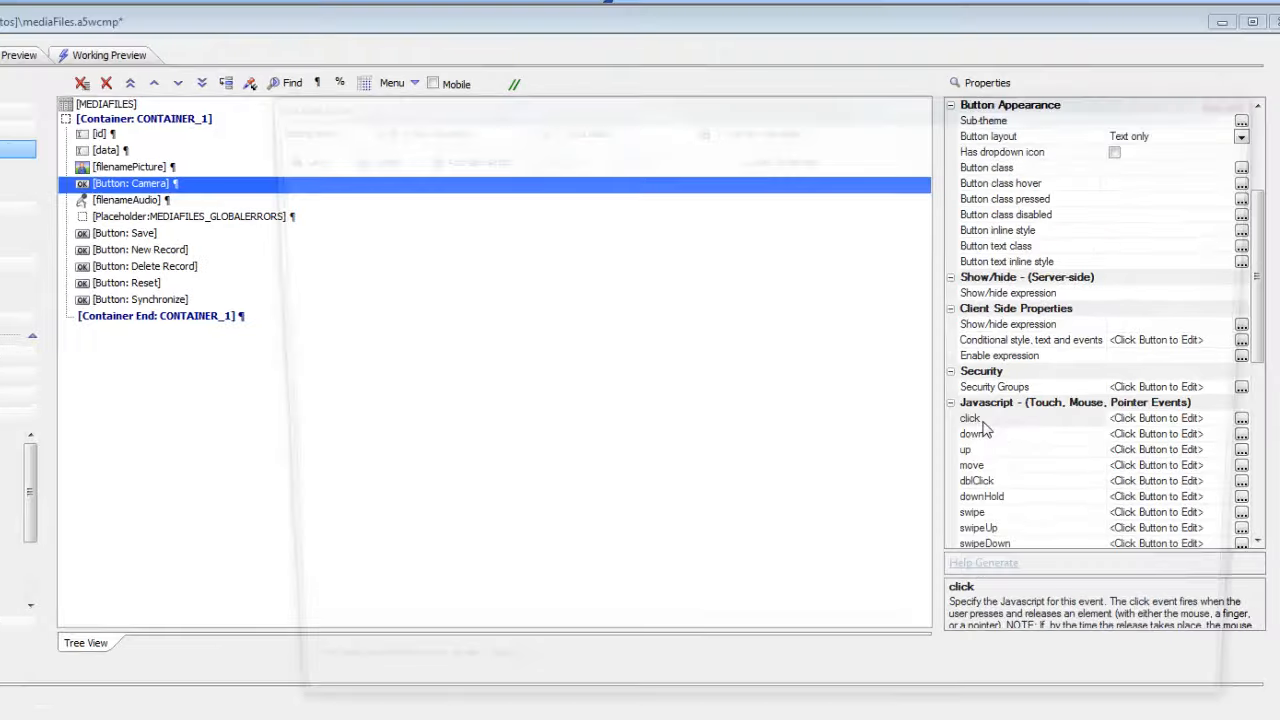
click(337, 80)
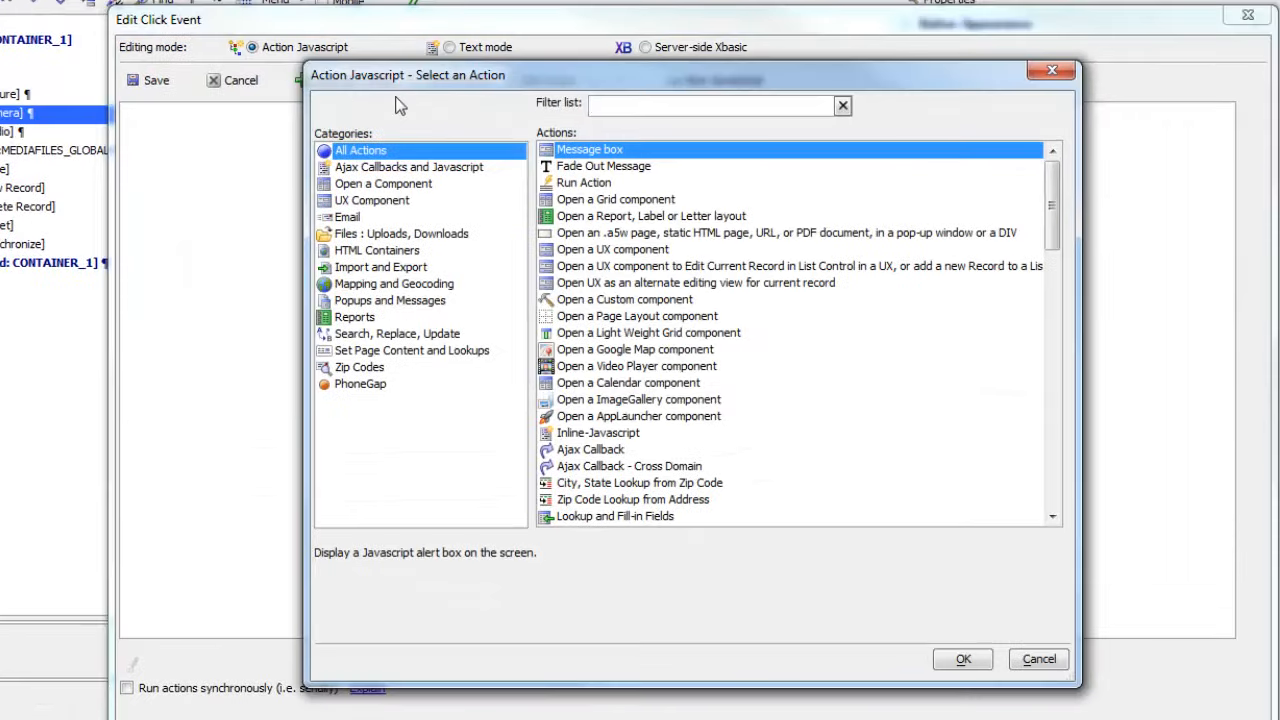
text(cam)
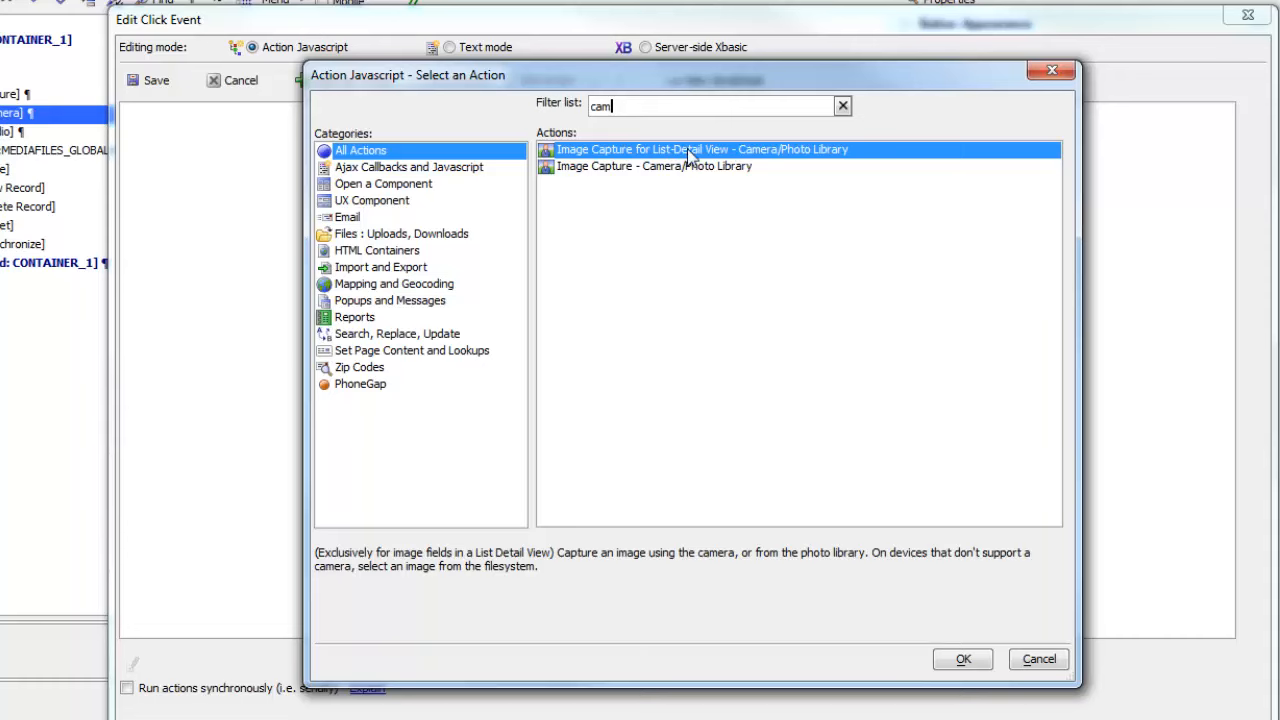
double_click(602, 155)
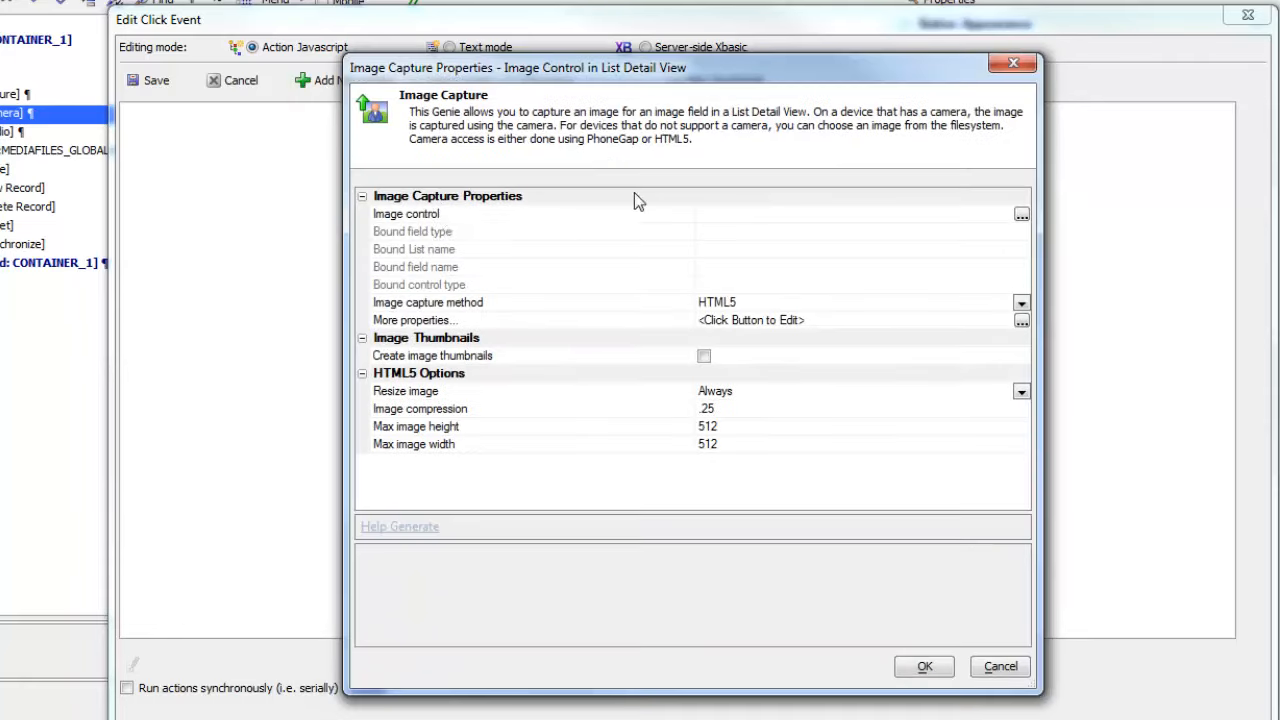
Step: Set the action's image control to filenamePicture and its image capture method to PhoneGap
double_click(440, 215)
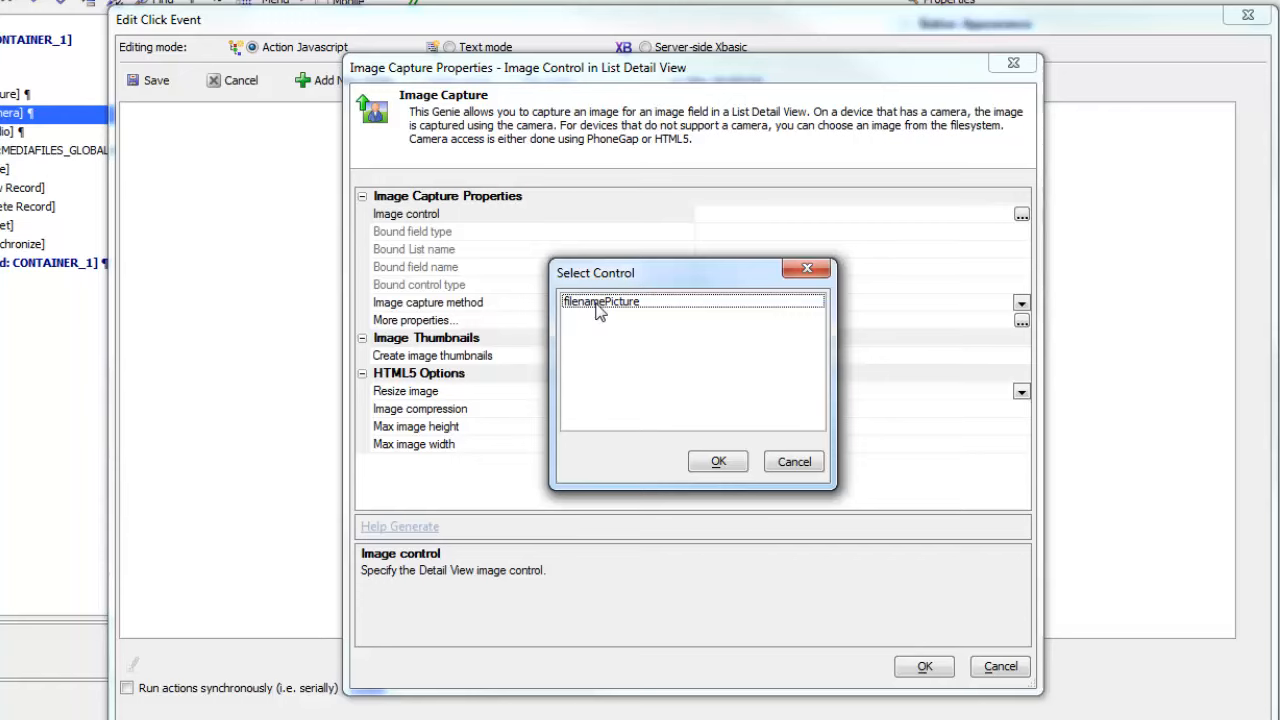
double_click(600, 302)
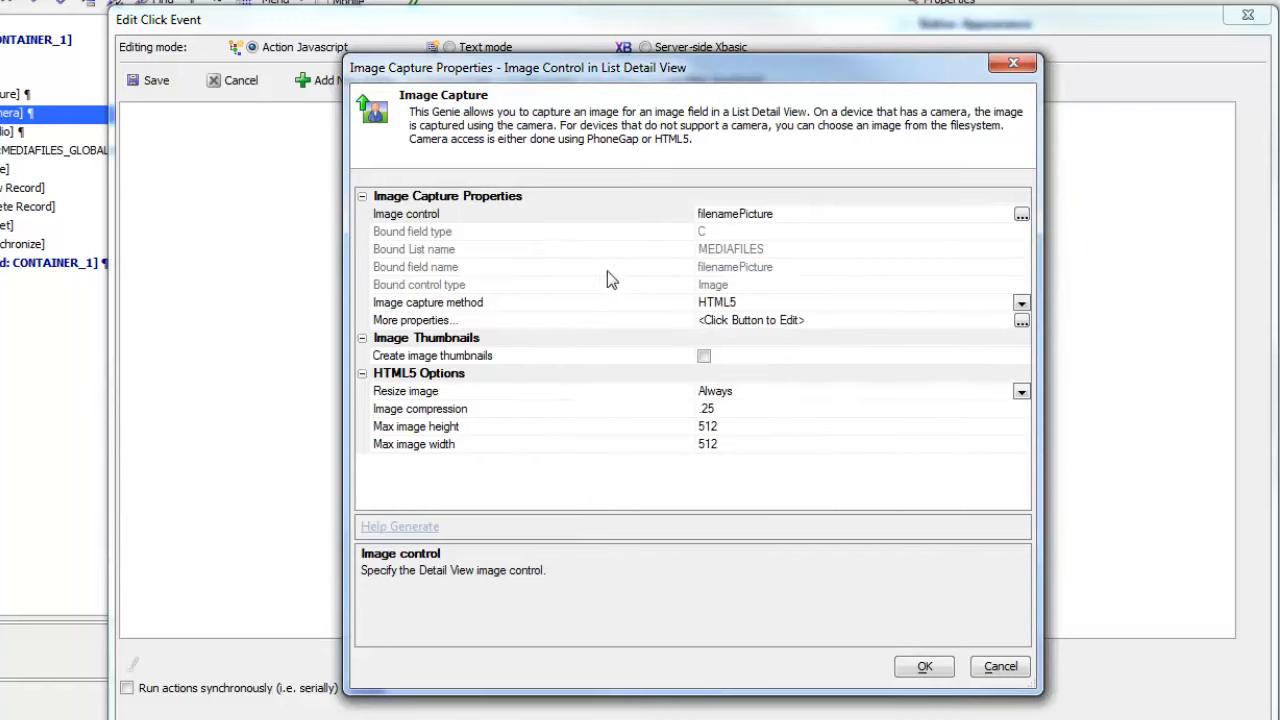
click(545, 303)
click(1021, 303)
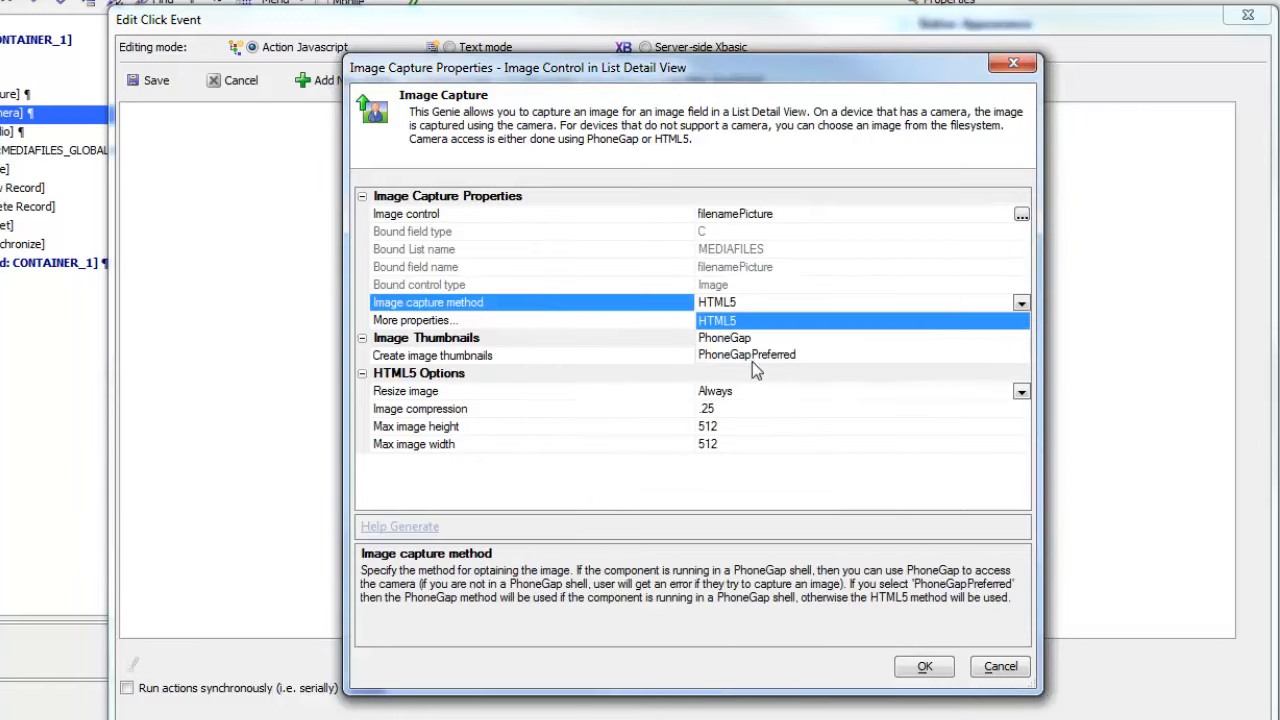
click(722, 338)
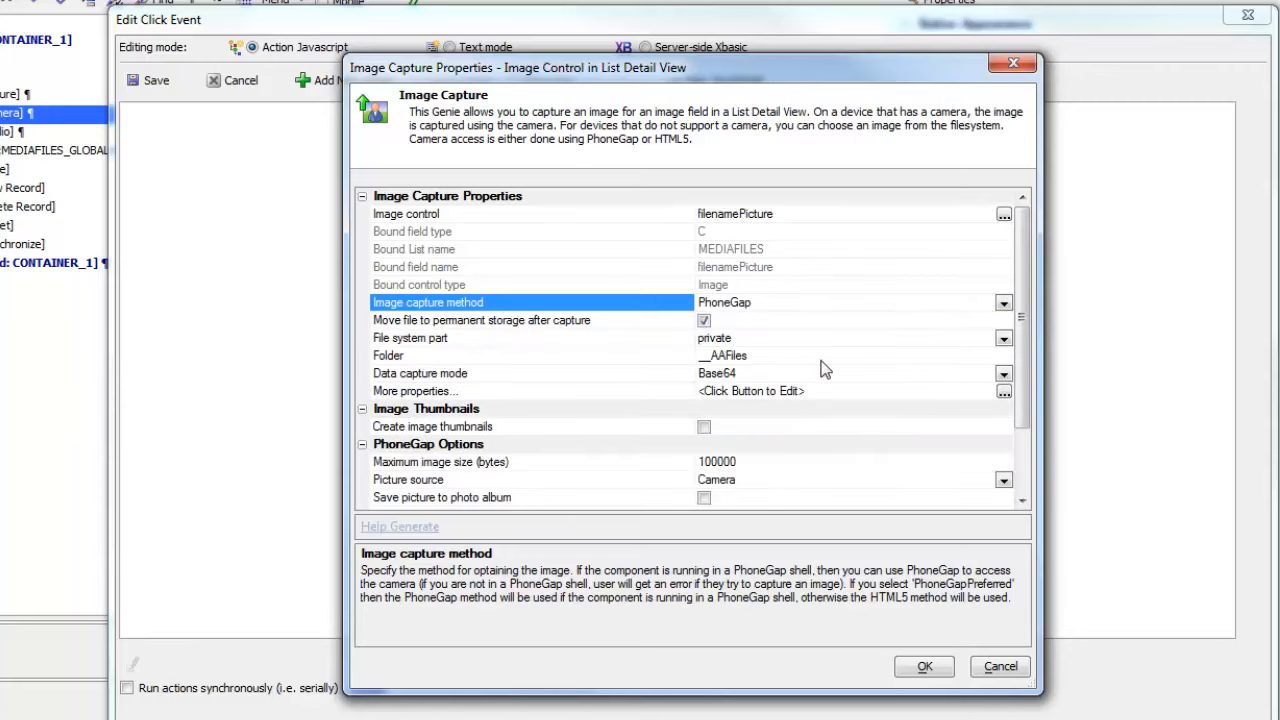
Step: Set the image capture action's data capture mode to Filename
click(478, 376)
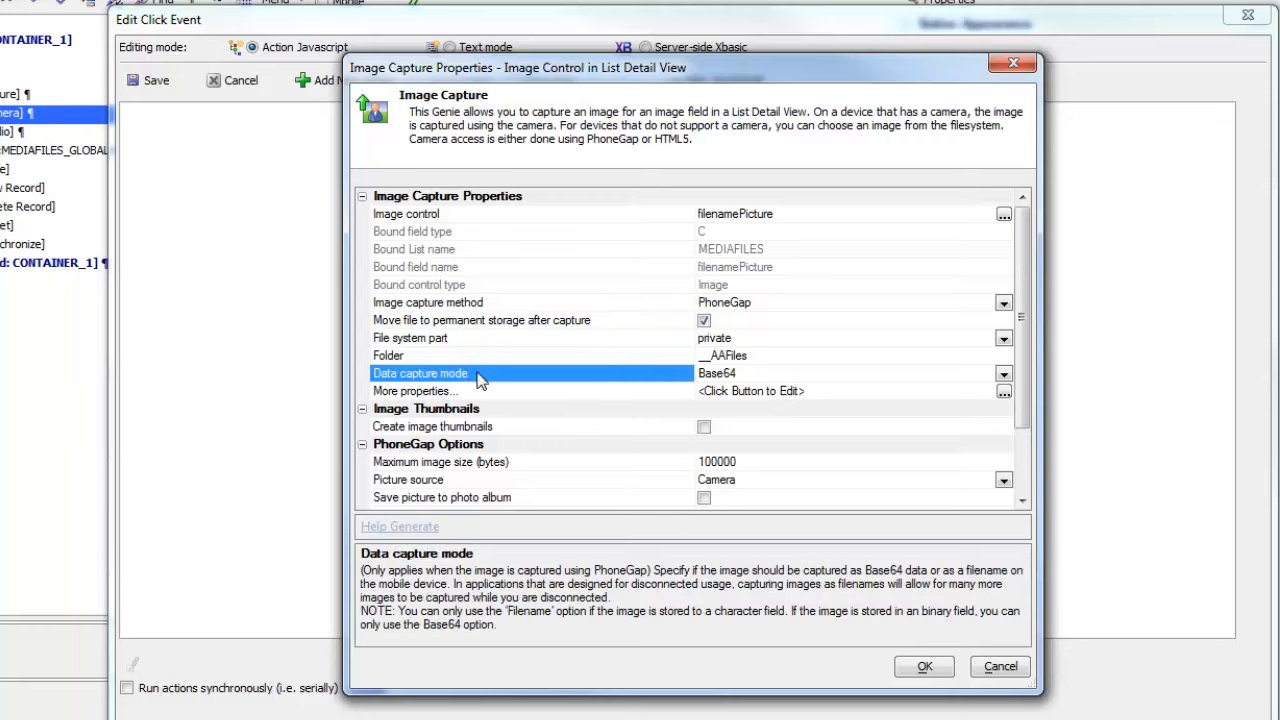
click(1006, 374)
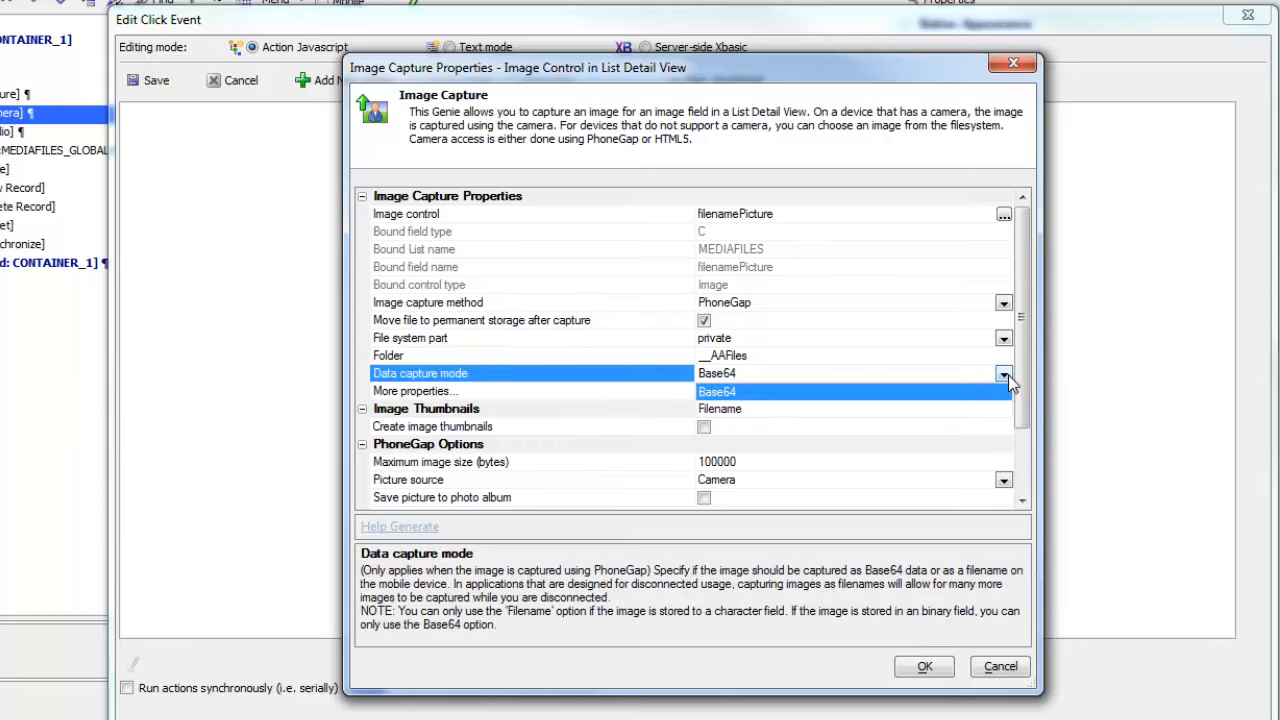
click(722, 412)
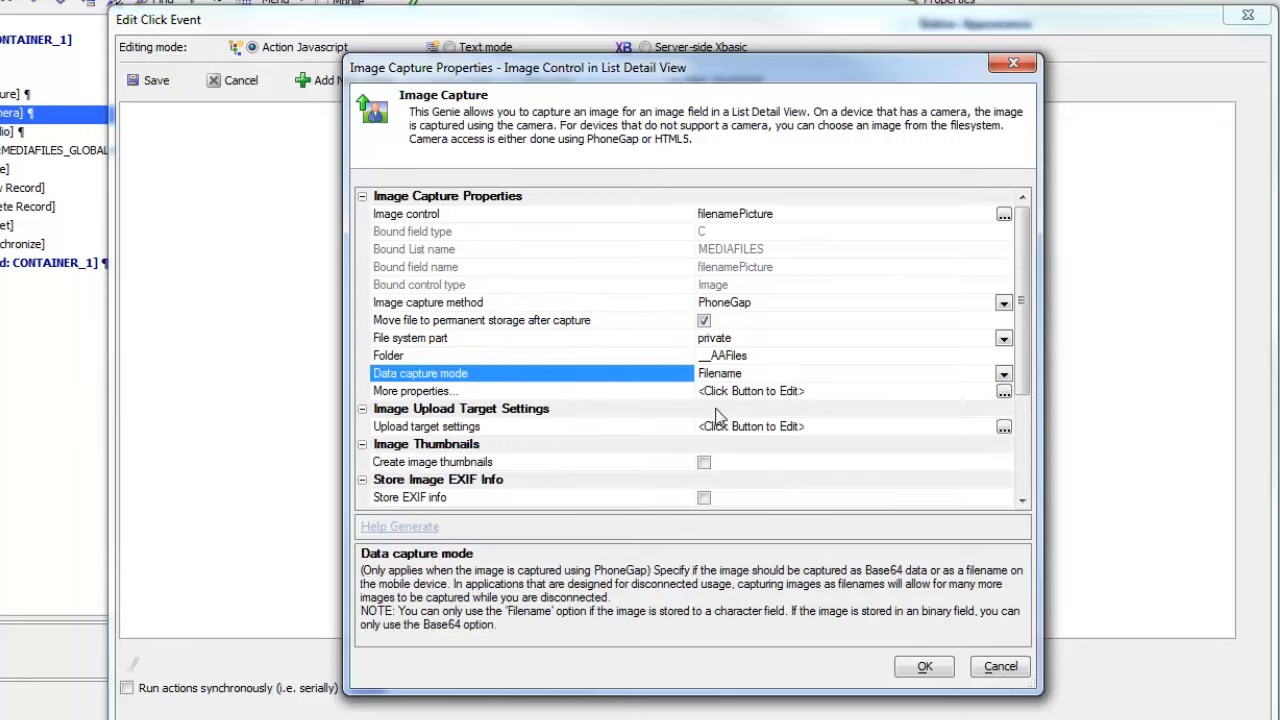